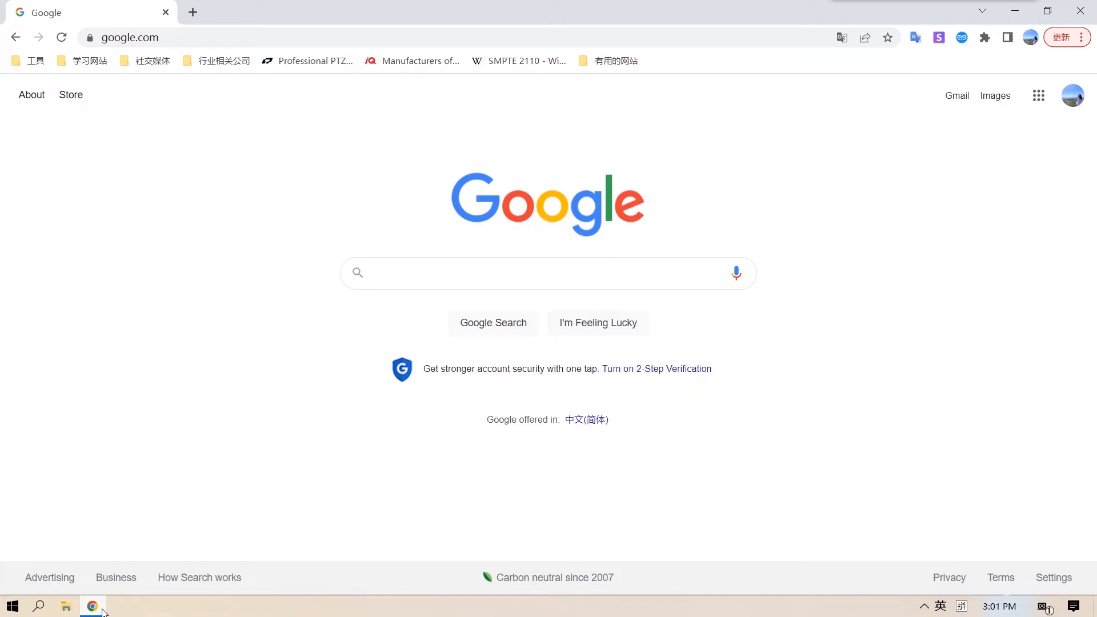
- Open the camera's web login page at 192.168.1.188
click(385, 39)
text(192.168.)
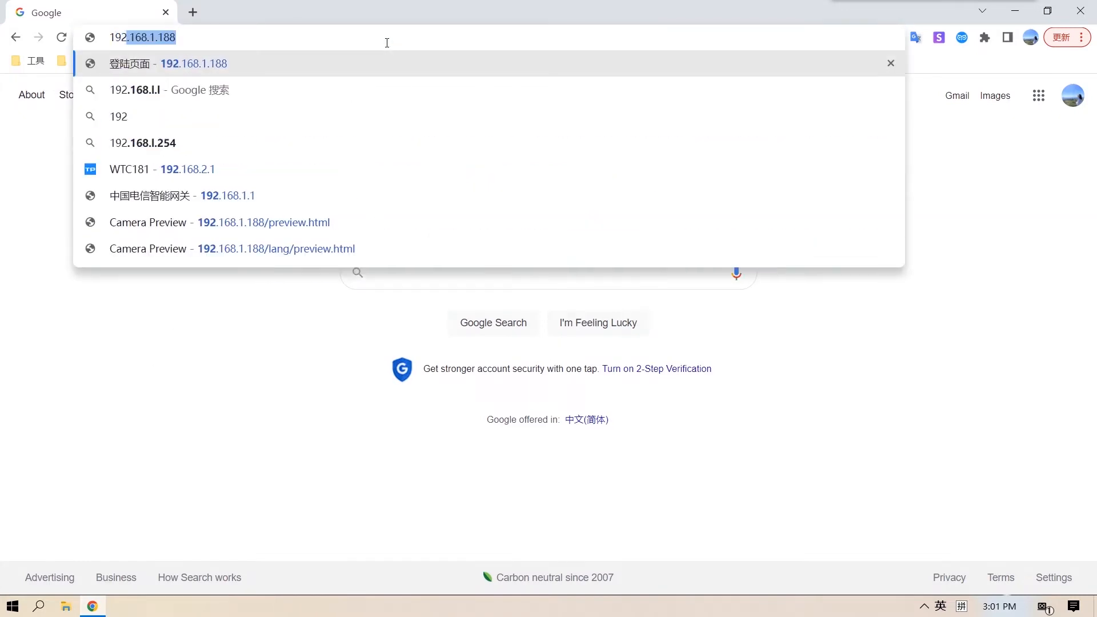
text(1.1)
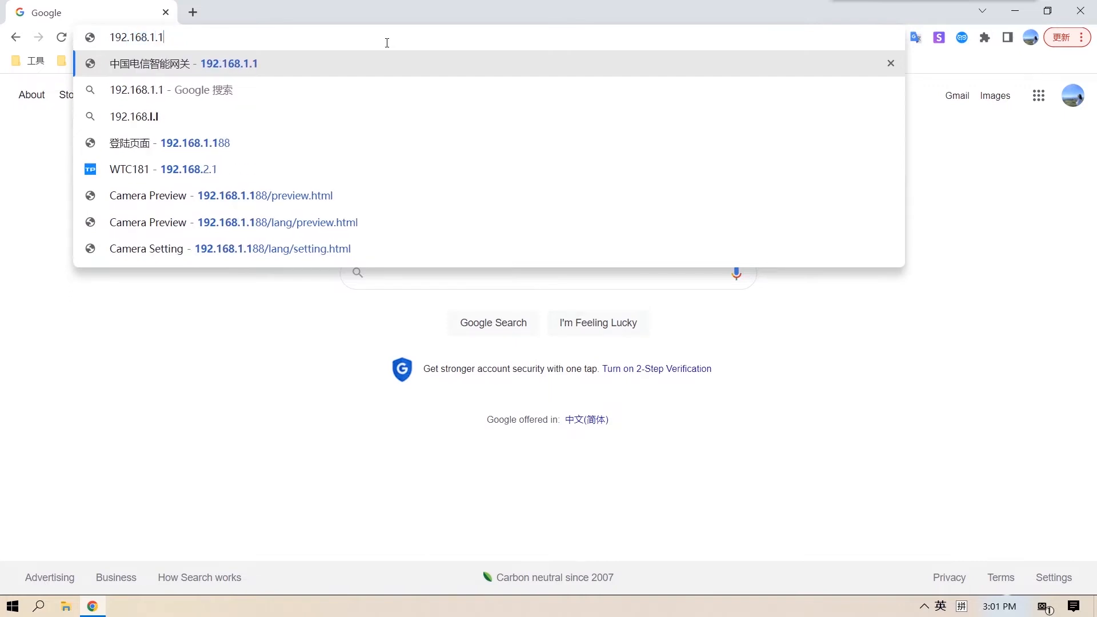
text(88)
key(Return)
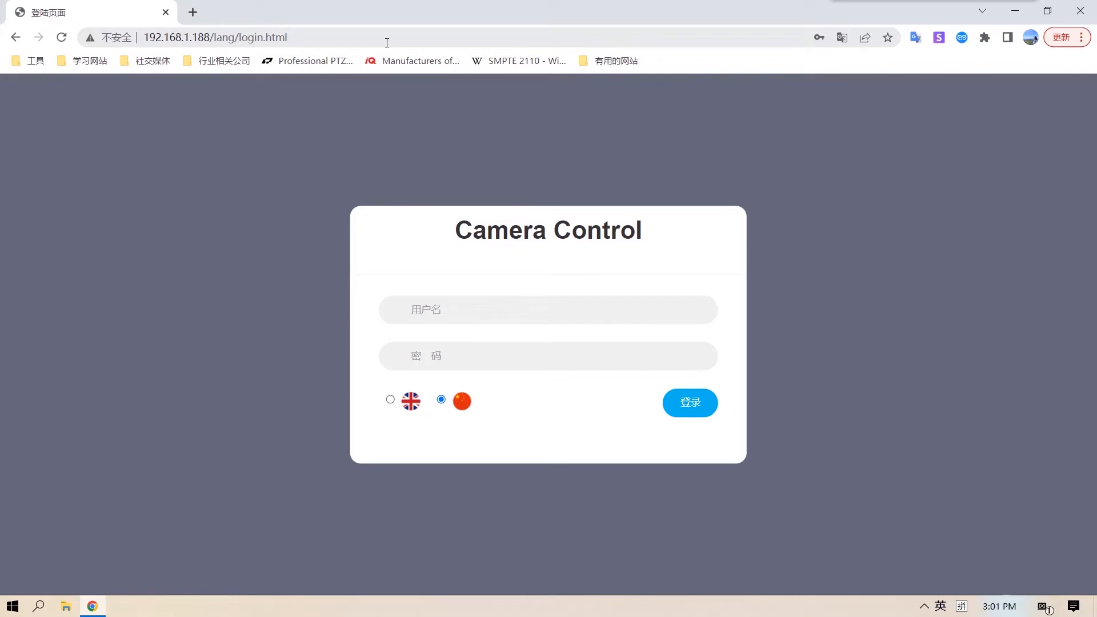
- Switch the login page to English and try to log in with the saved account credentials
click(391, 400)
click(472, 311)
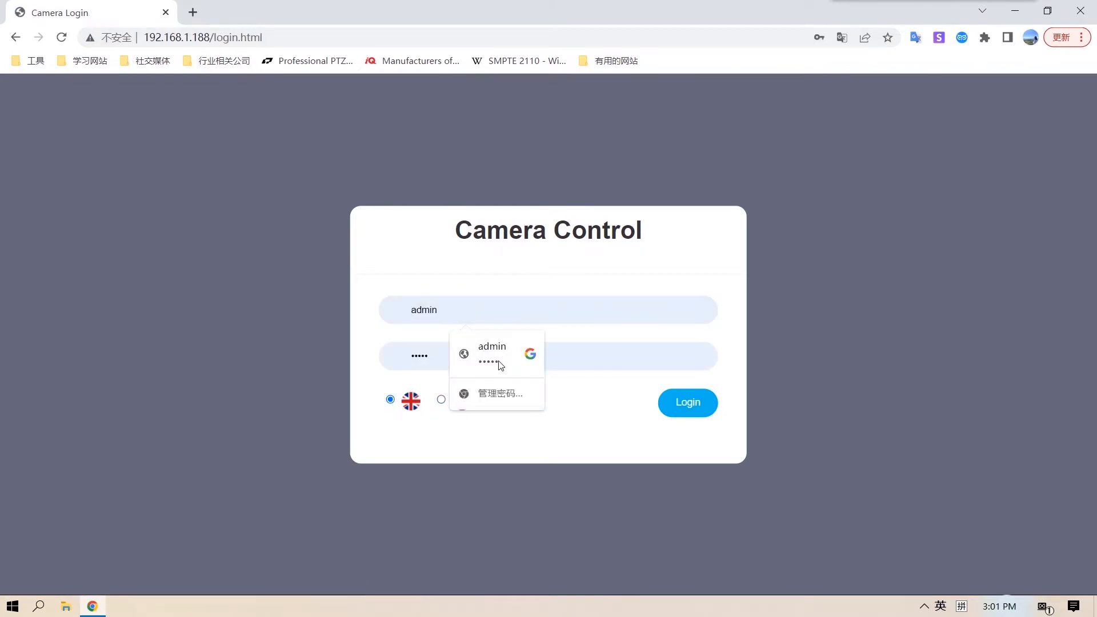
right_click(692, 409)
click(694, 416)
click(694, 415)
- Fill in the saved username and password again and log in to the camera control page
click(511, 313)
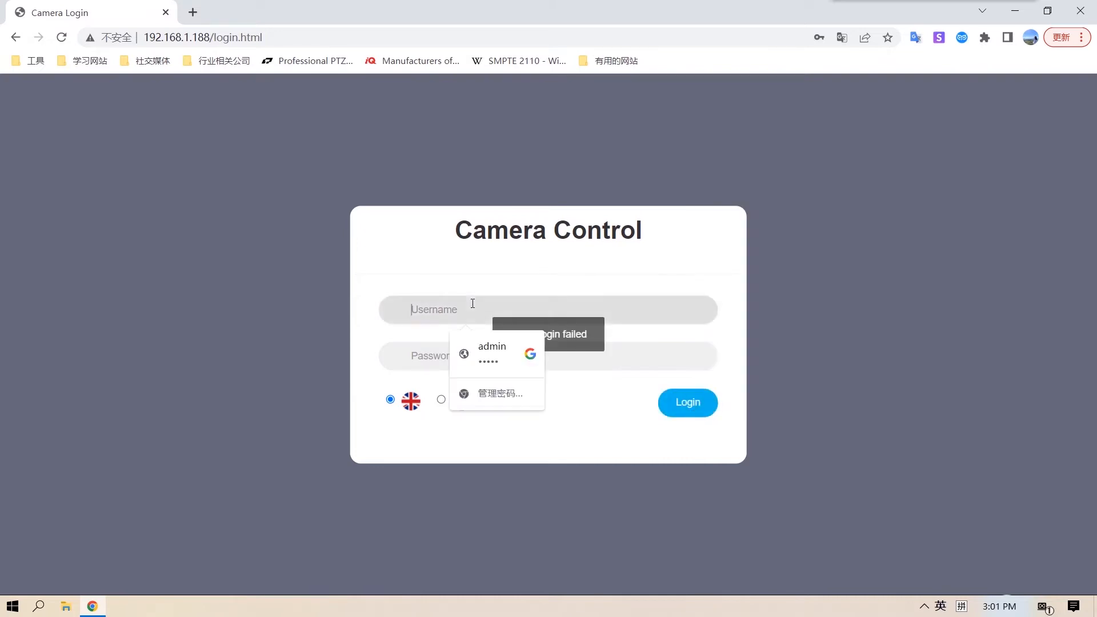
click(490, 346)
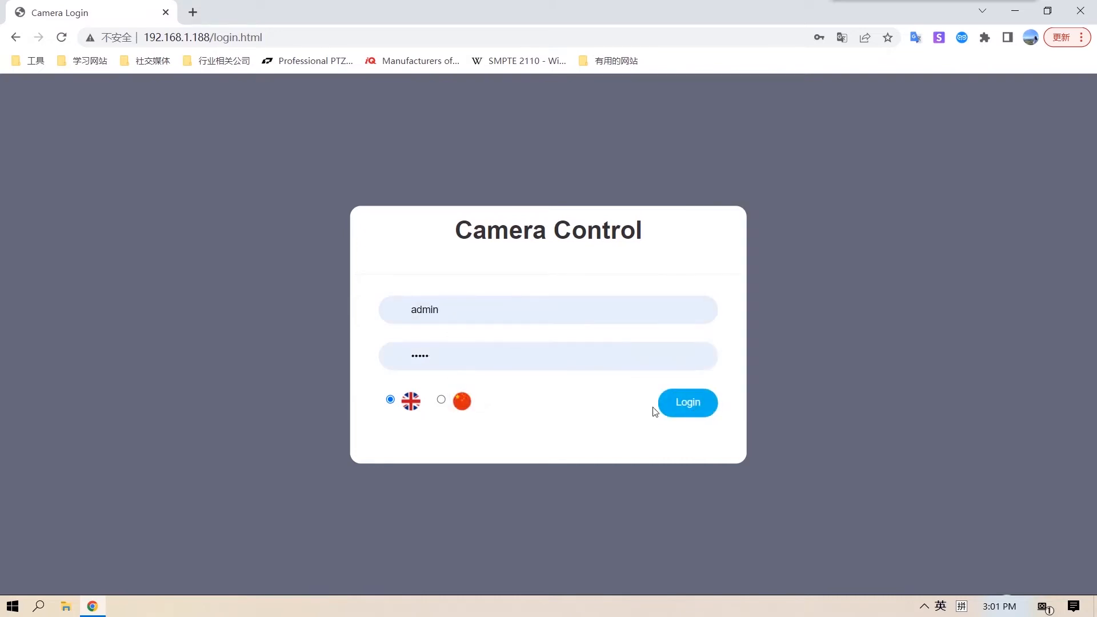
click(684, 410)
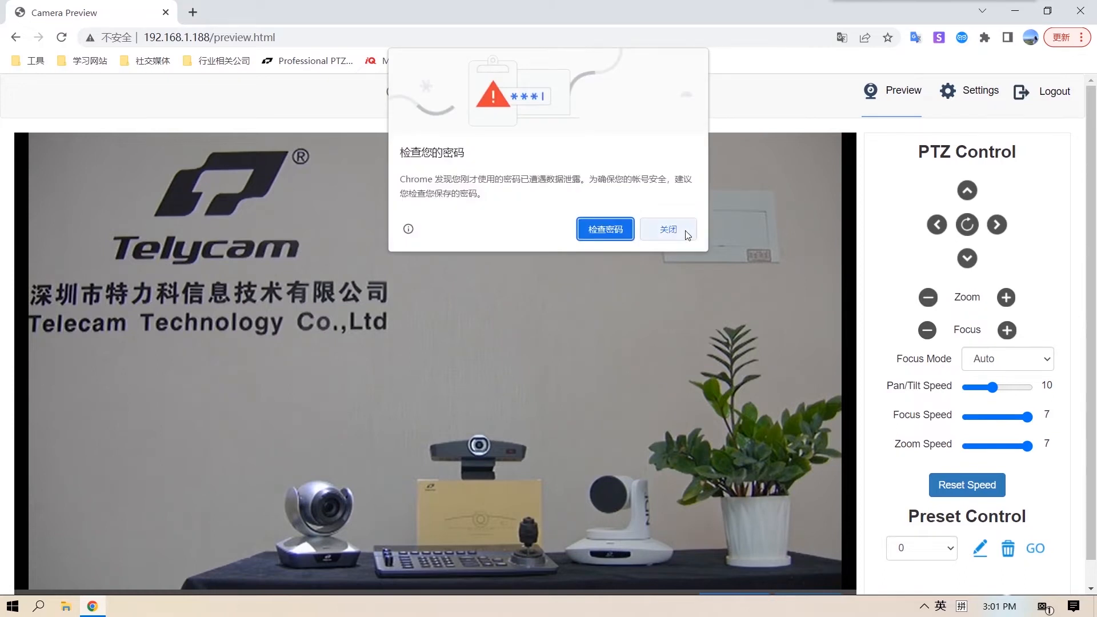
- Dismiss the password safety warning and switch the live preview to MainStream
click(666, 230)
scroll(741, 345, down, 1)
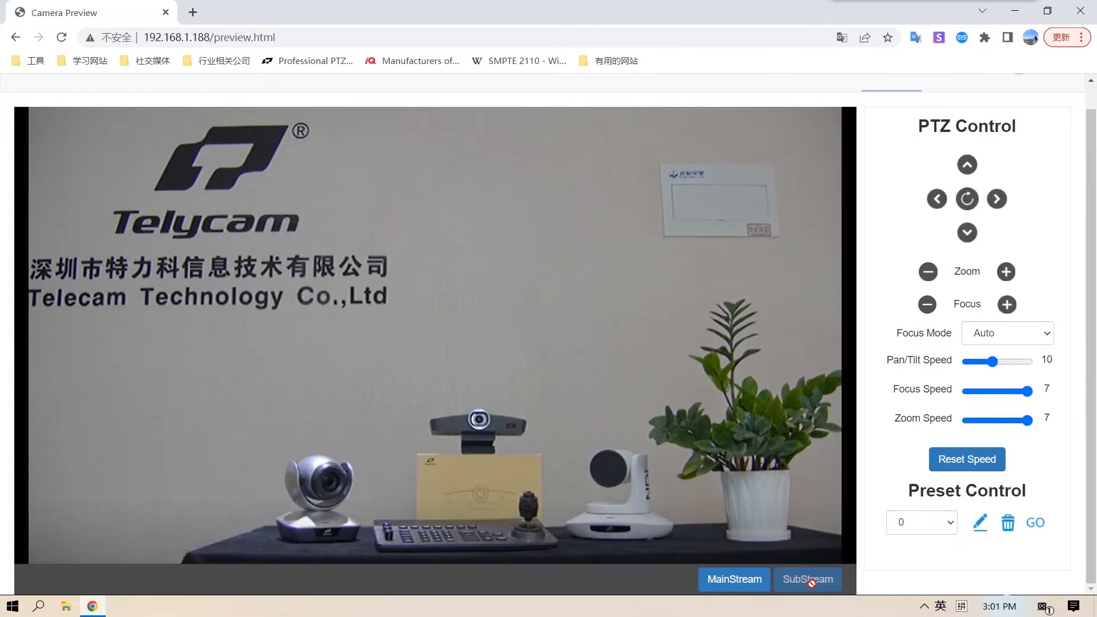
click(741, 580)
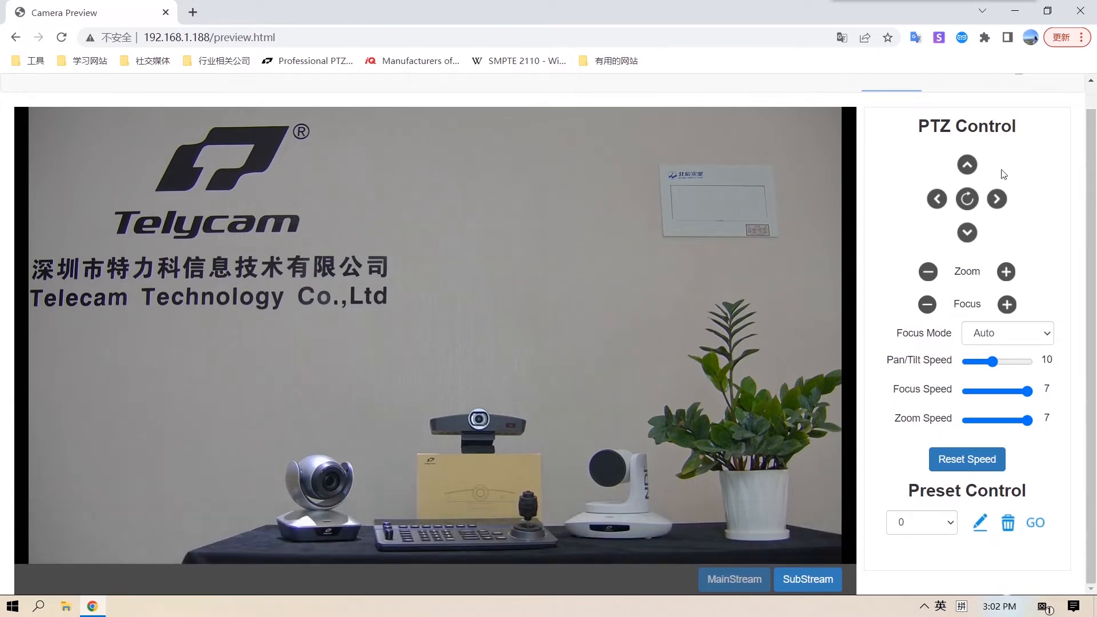
- Tilt the camera up and down, and pan it left, right and left again
click(972, 168)
click(968, 235)
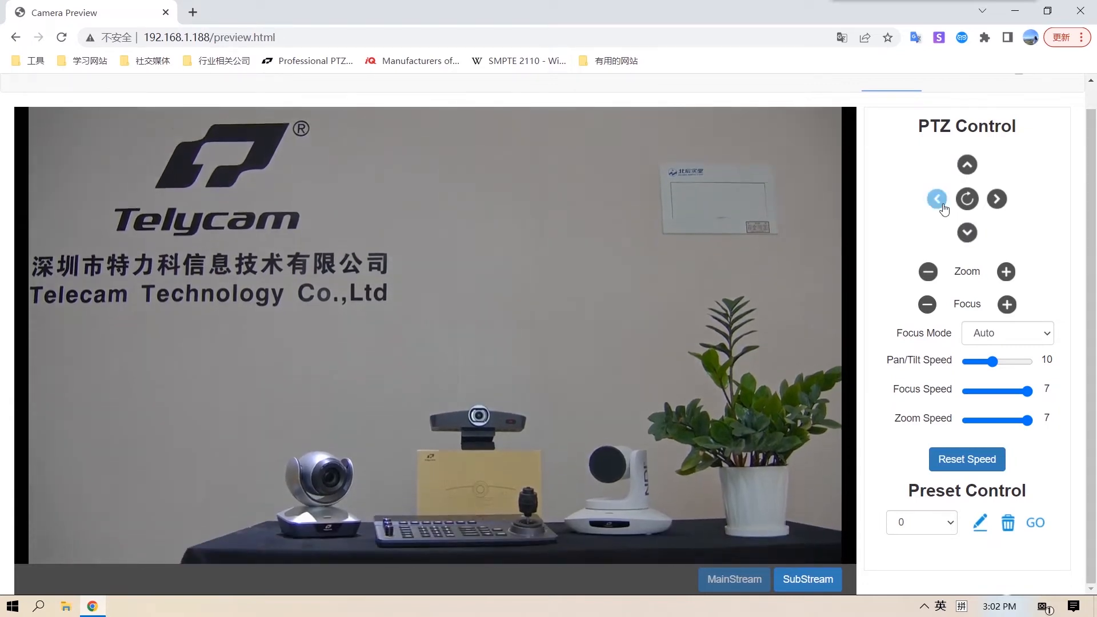
click(940, 203)
click(997, 199)
click(937, 201)
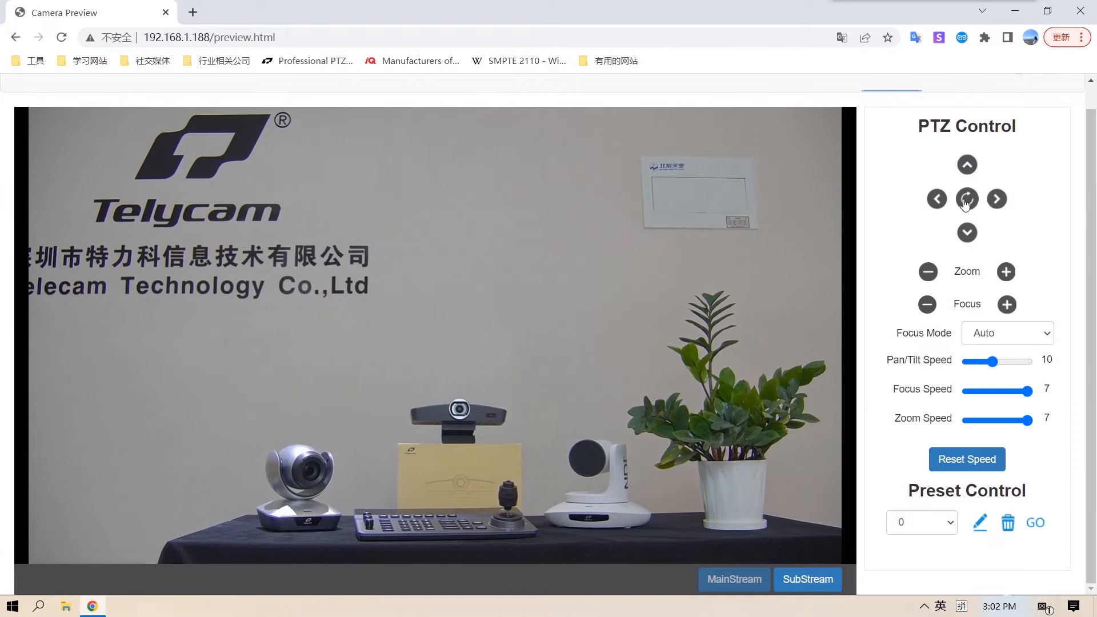
- Zoom the camera out, in and slightly out again
click(928, 273)
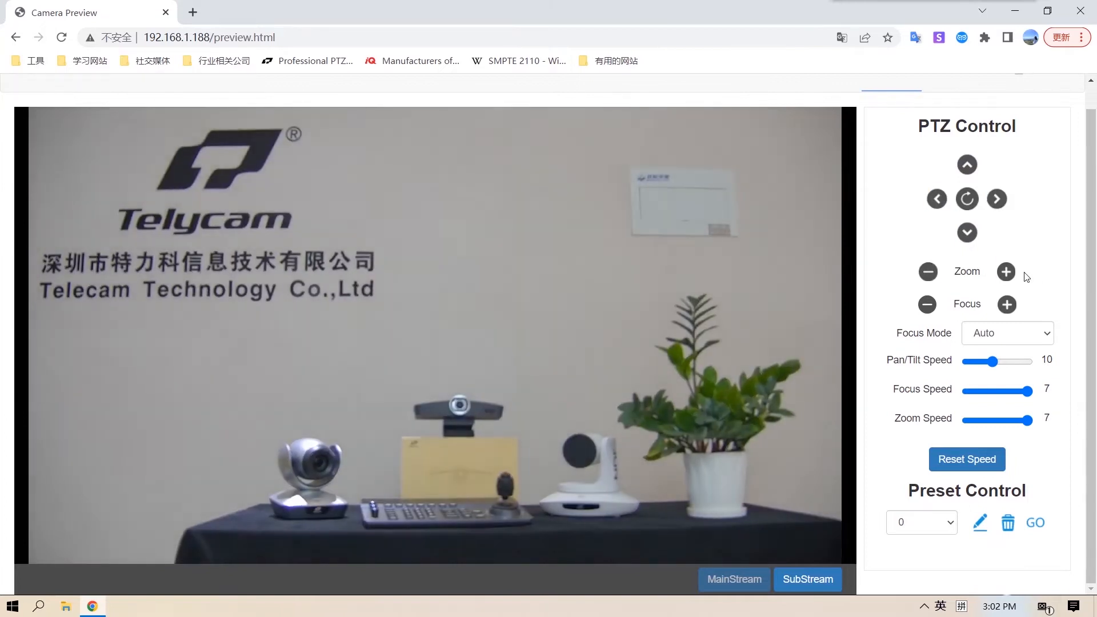
click(1006, 274)
click(928, 272)
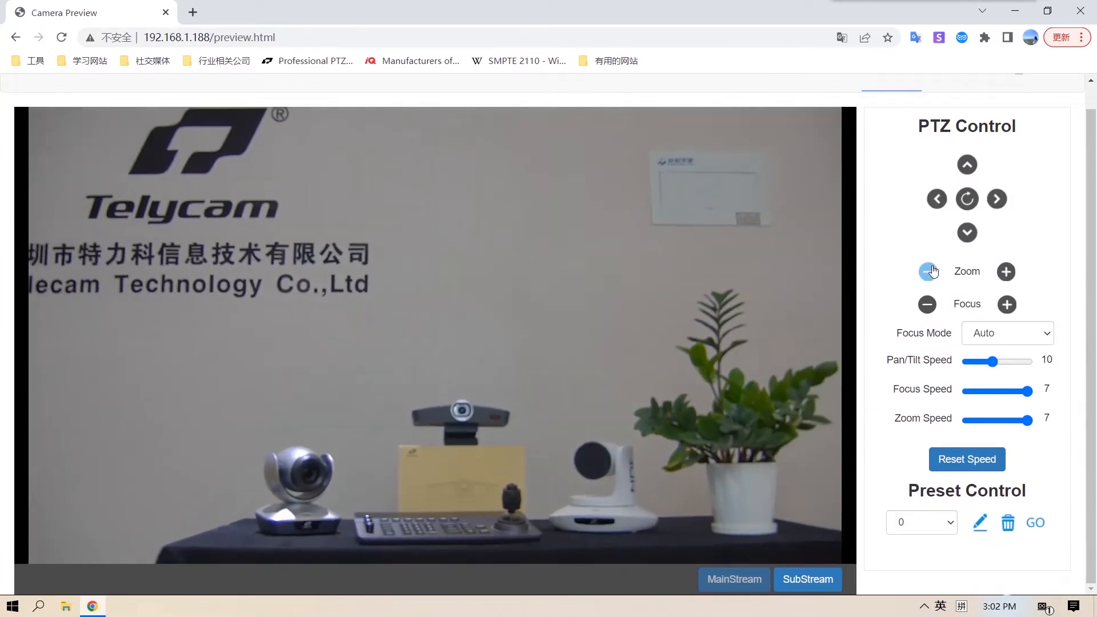
- Adjust the camera focus manually in both directions, and set the Focus Mode back to Auto
click(1006, 304)
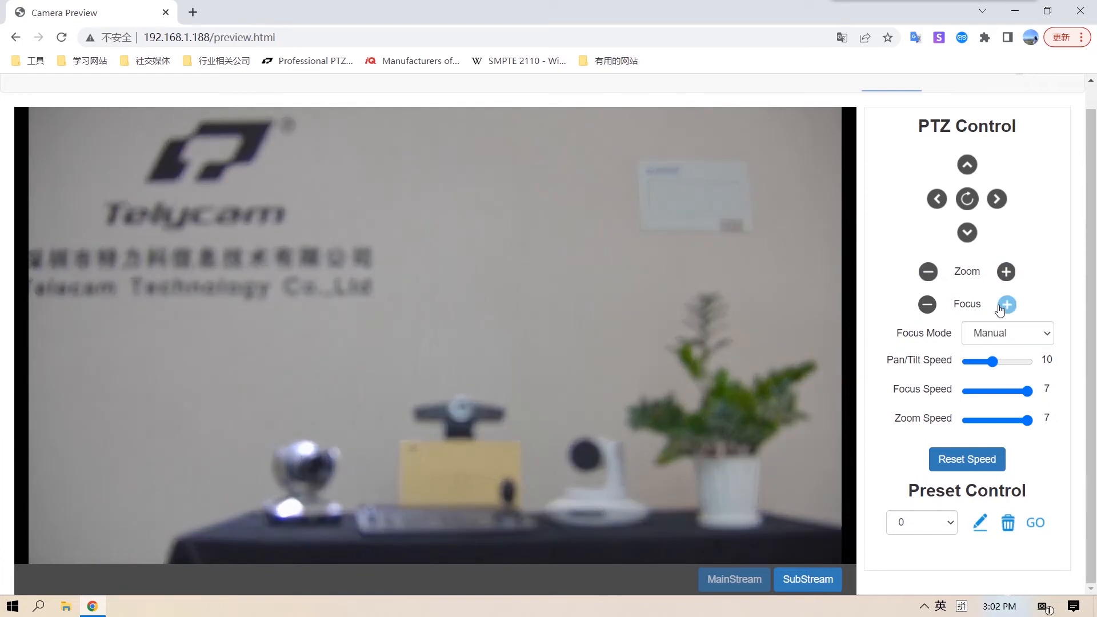
click(927, 304)
click(1008, 305)
click(927, 305)
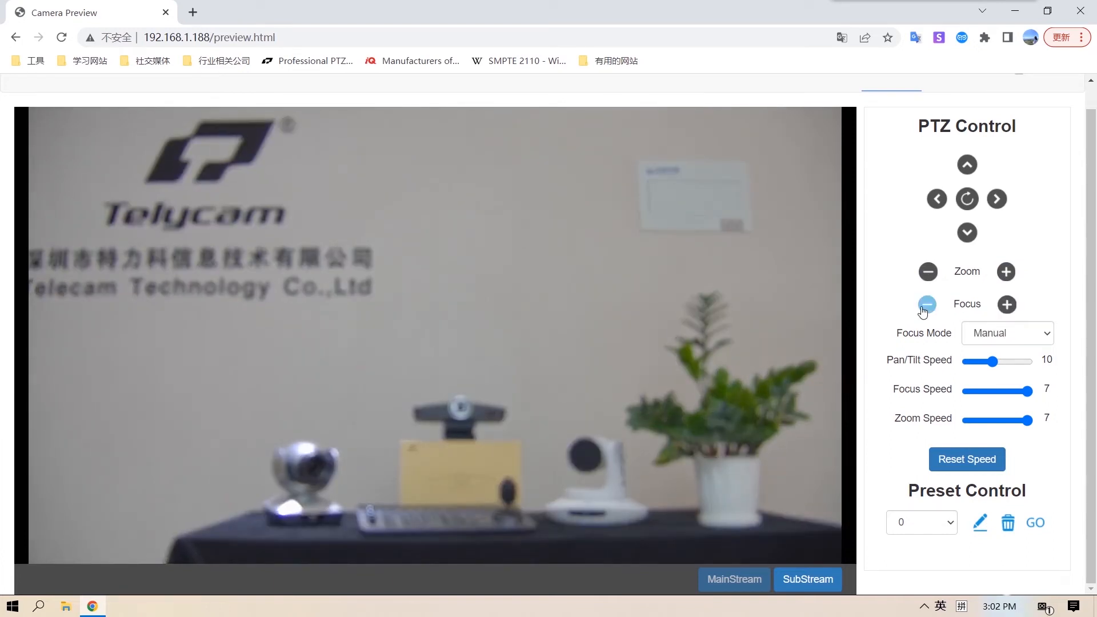
click(1048, 339)
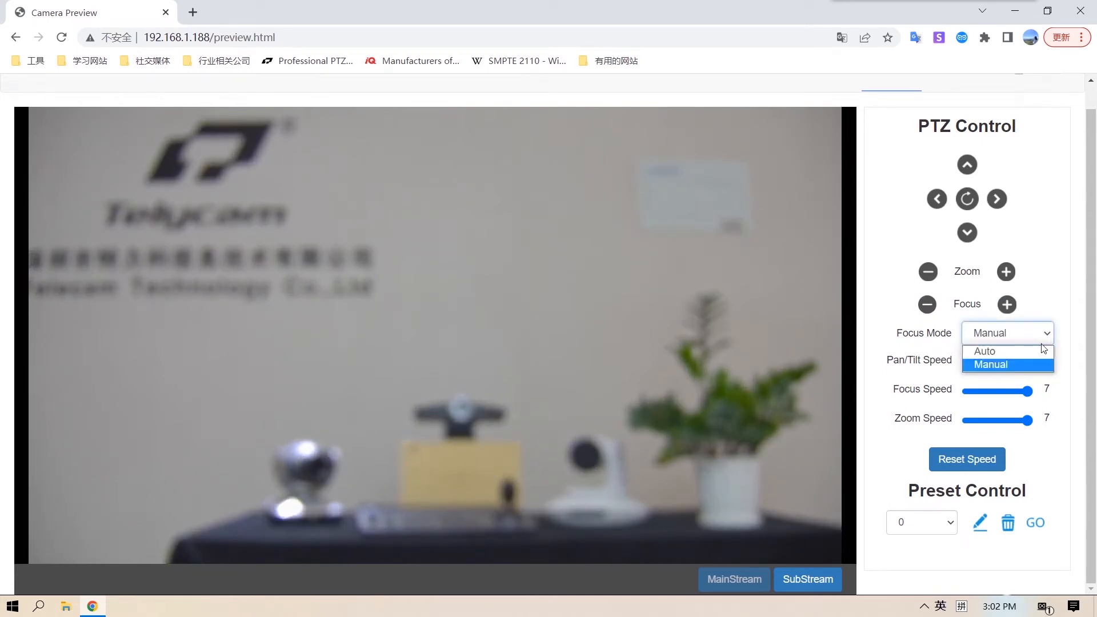
click(1034, 352)
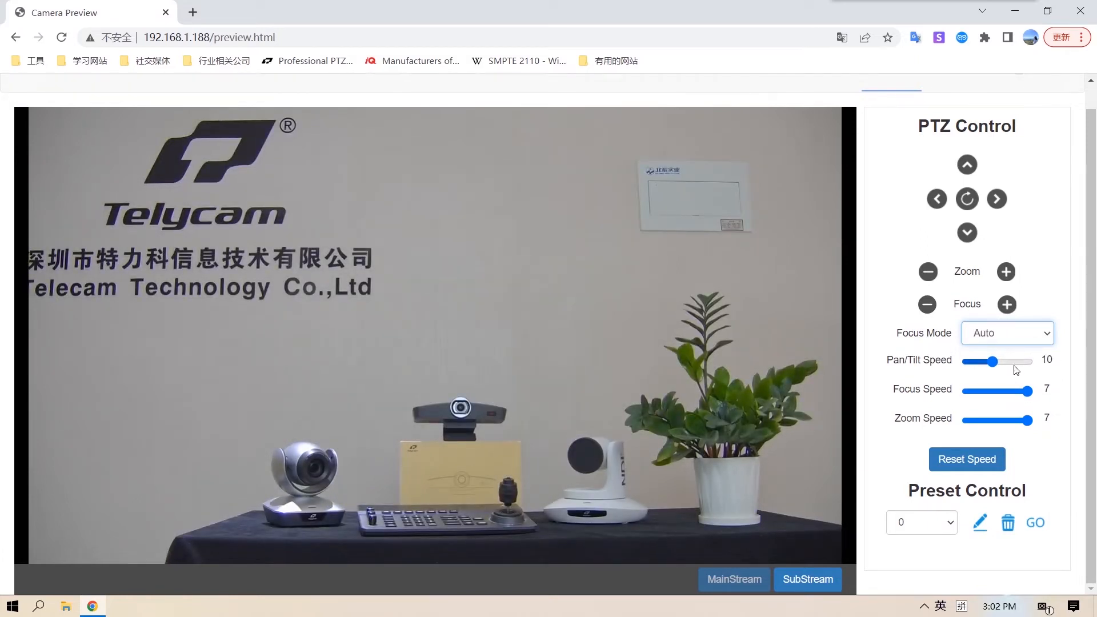
- Set Pan/Tilt Speed to 5, Focus Speed to 6 and Zoom Speed to 4, and test tilting up and down
drag(993, 367, 1020, 394)
drag(1027, 421, 1001, 421)
drag(1005, 362, 980, 362)
click(967, 164)
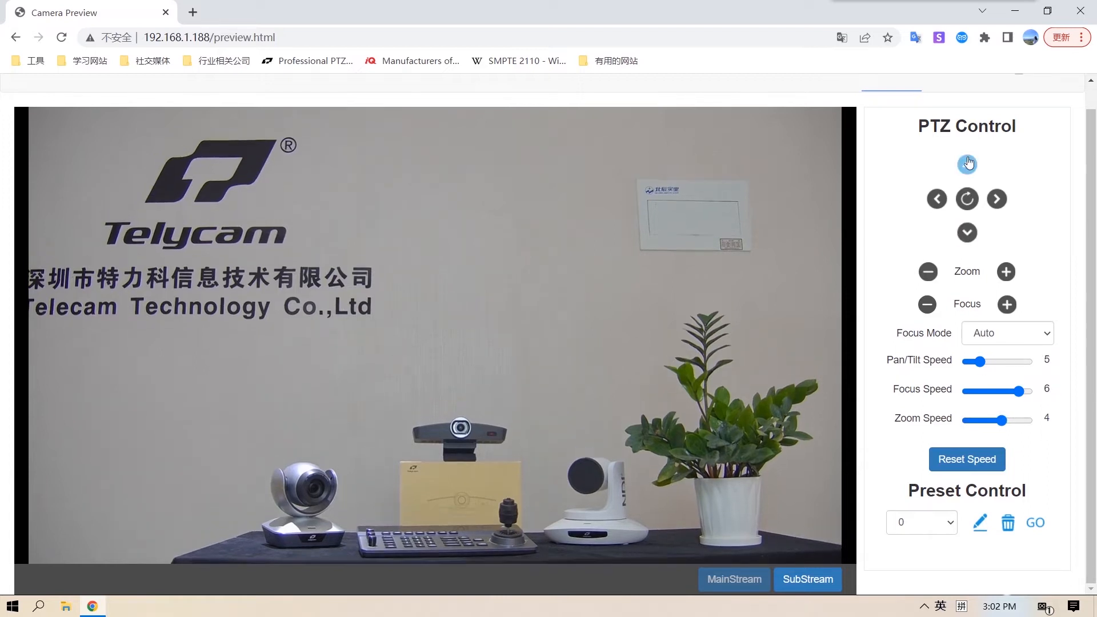
click(966, 235)
- Set the Pan/Tilt Speed to 24 and test tilting the camera up and down
drag(980, 363, 1032, 363)
click(975, 174)
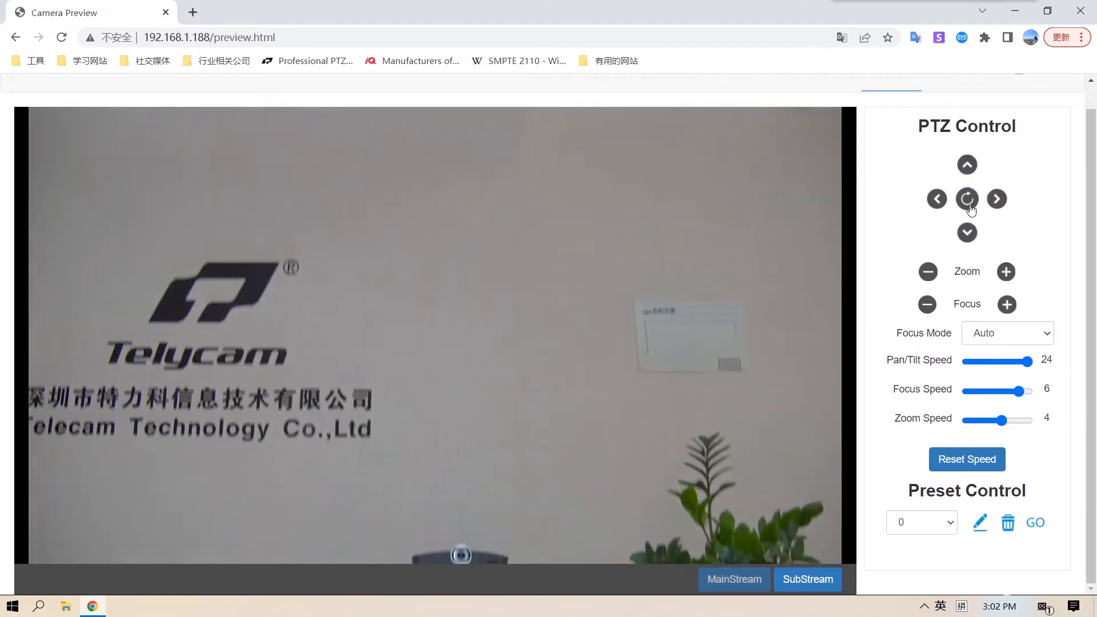
click(965, 237)
click(965, 163)
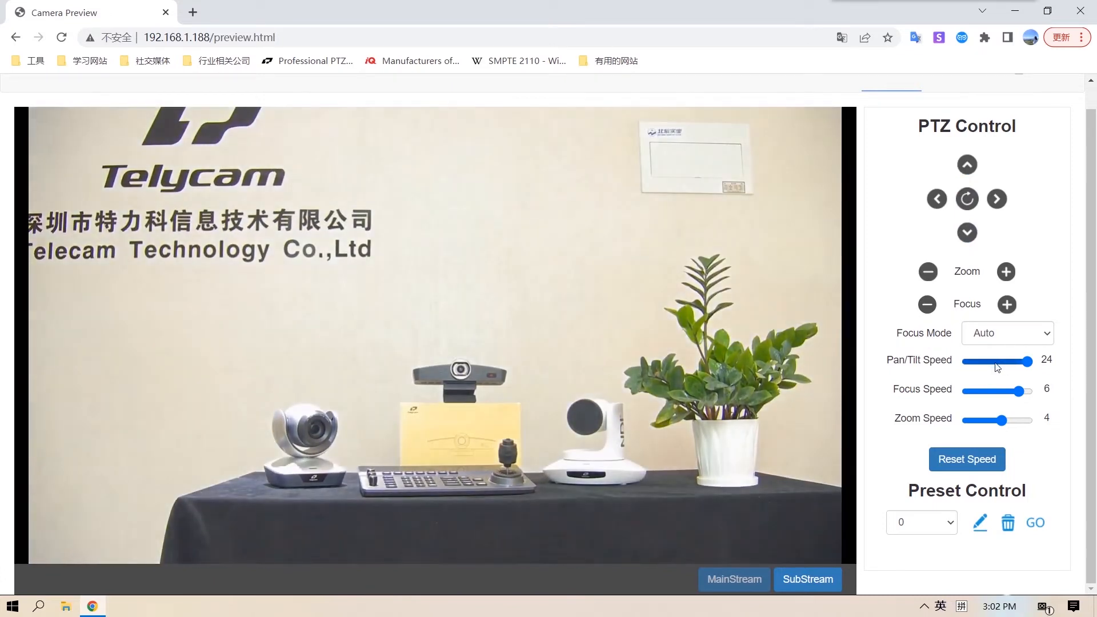
- Set Pan/Tilt Speed to 8 and Zoom Speed to 0, and tilt the camera up and down
click(995, 363)
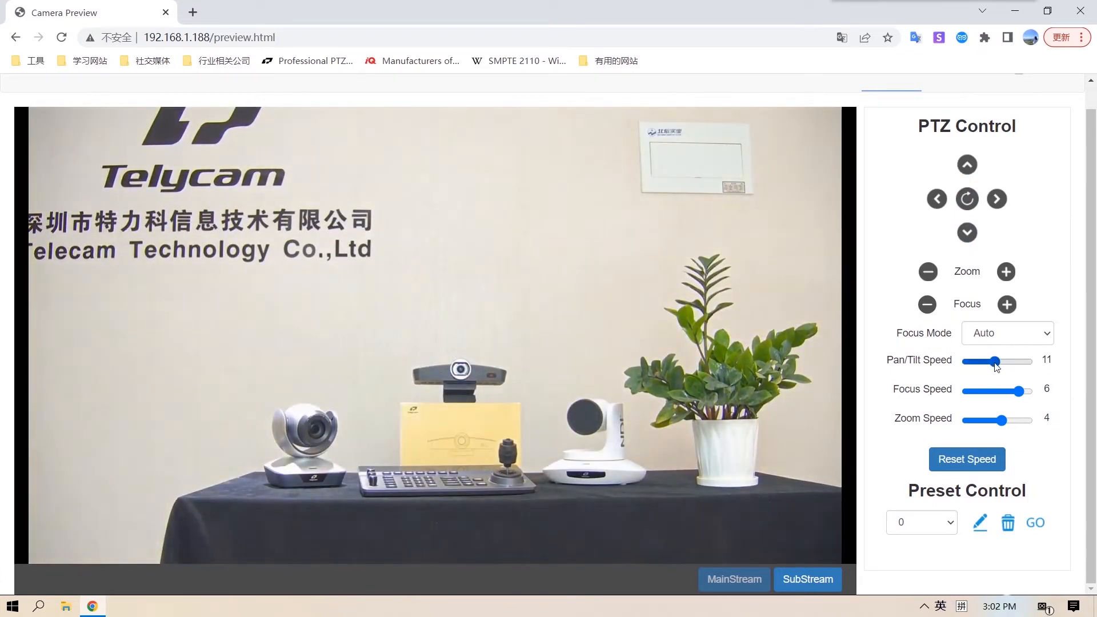
click(989, 362)
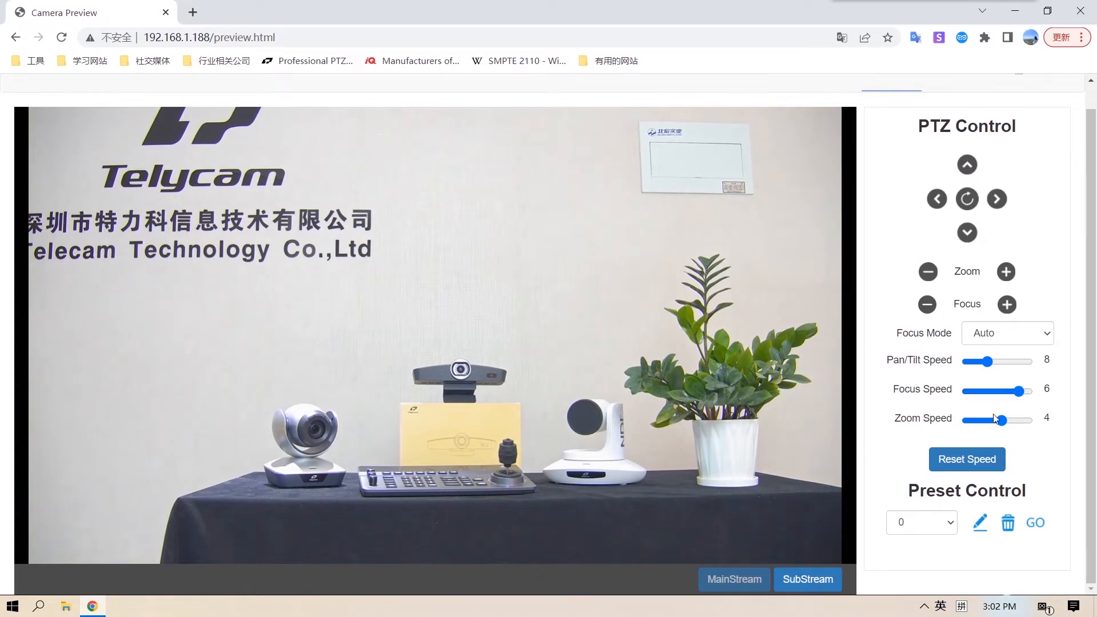
drag(981, 423, 964, 421)
click(967, 165)
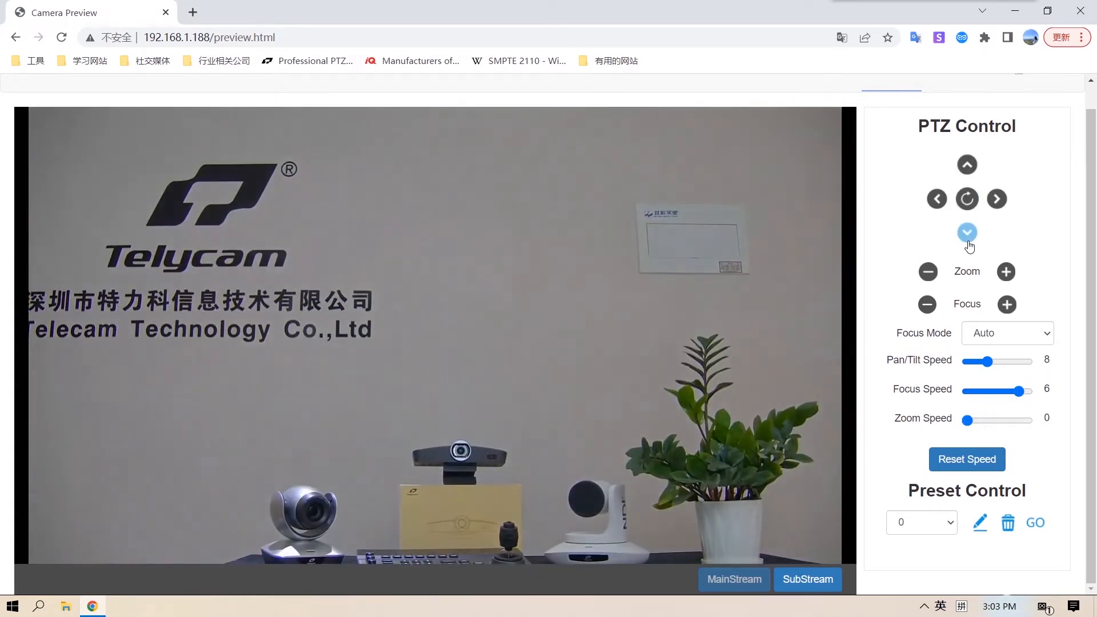
click(967, 233)
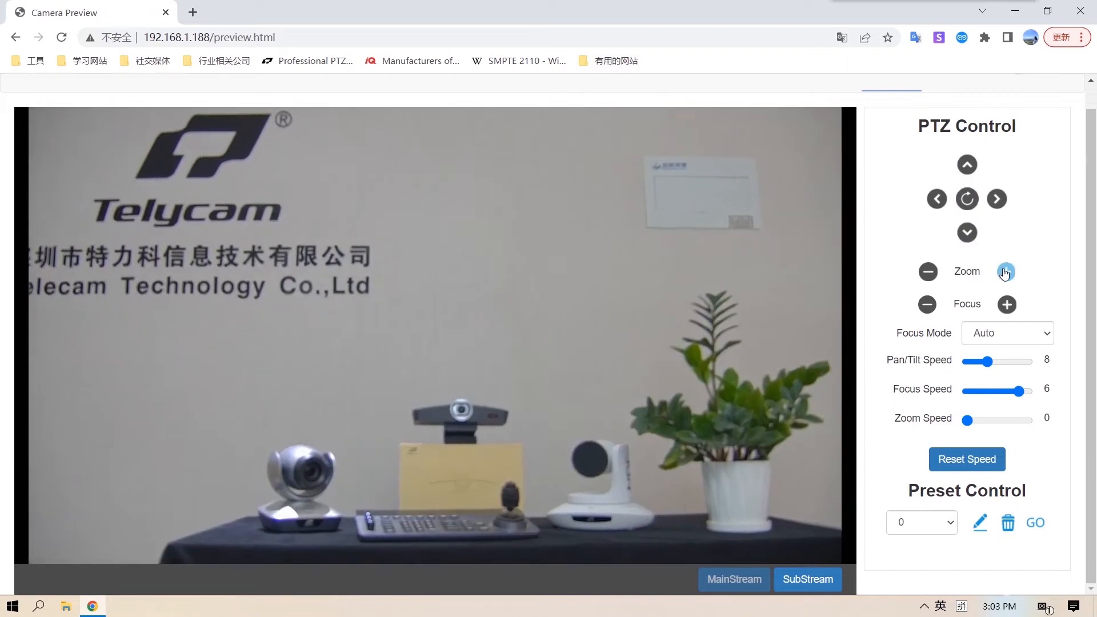
- Zoom in slightly, set the Zoom Speed to 7, and zoom in further
click(1006, 272)
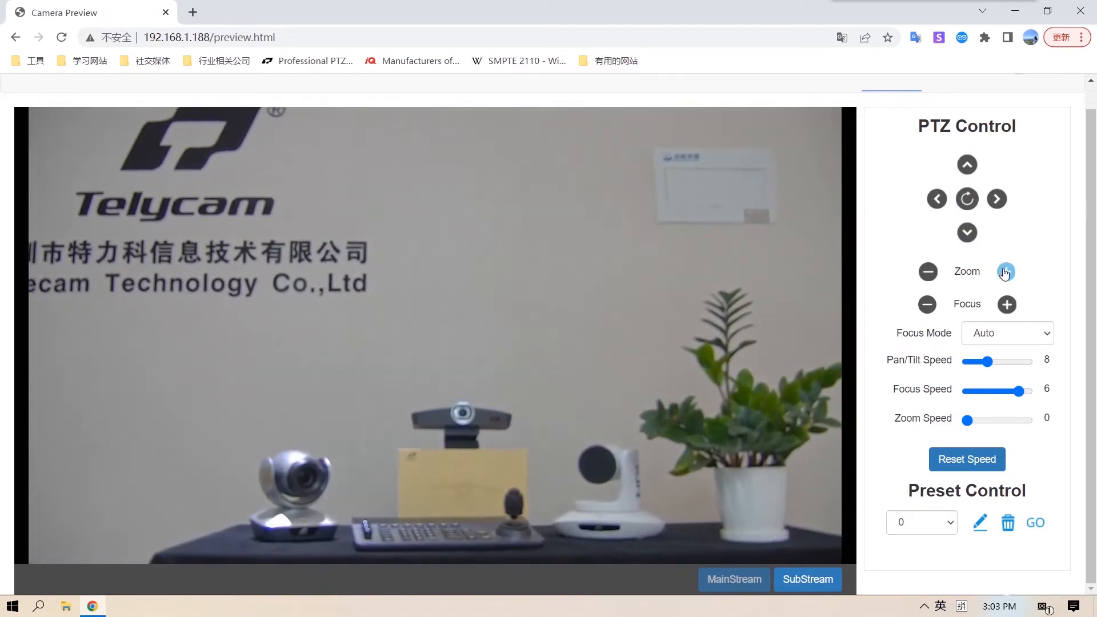
drag(968, 421, 1027, 421)
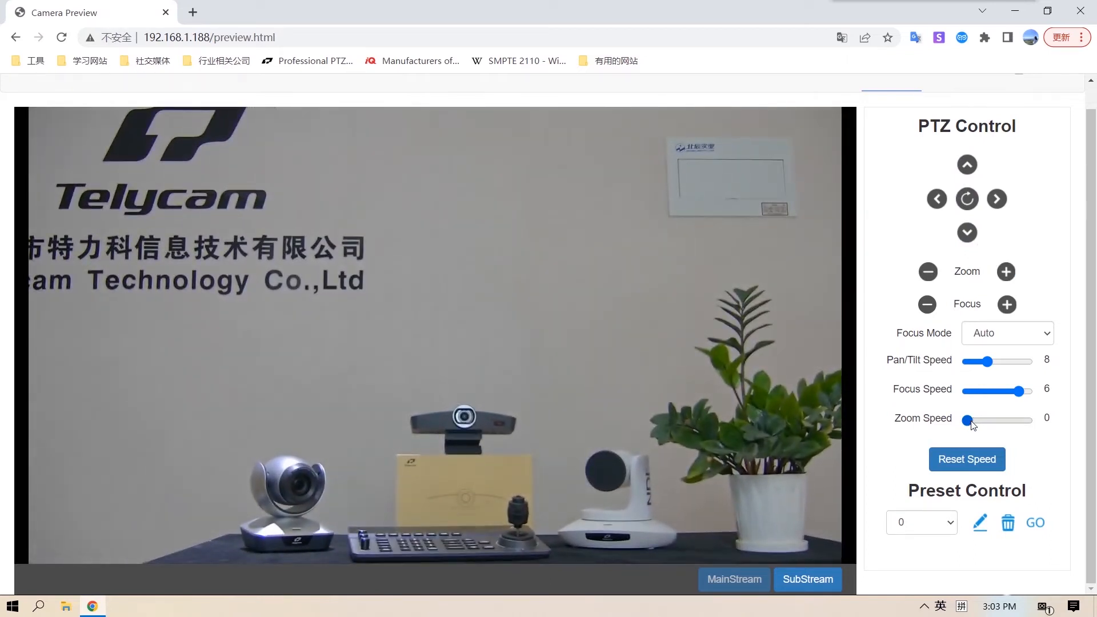
click(1004, 272)
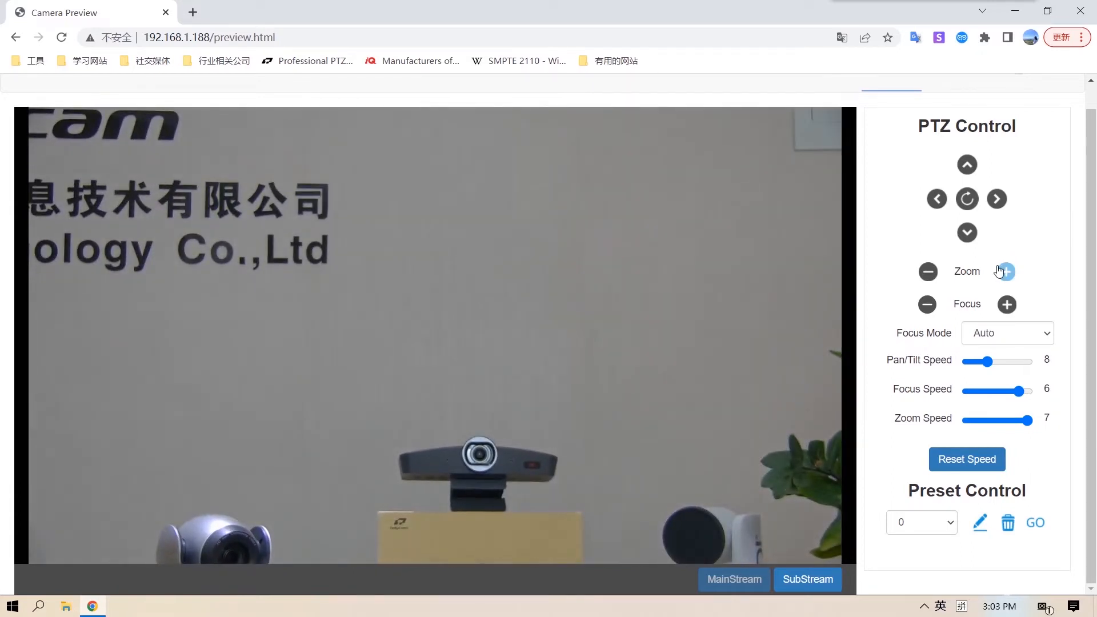
- Tilt down to the devices on the table, pan right and left across them, and adjust the tilt
click(968, 232)
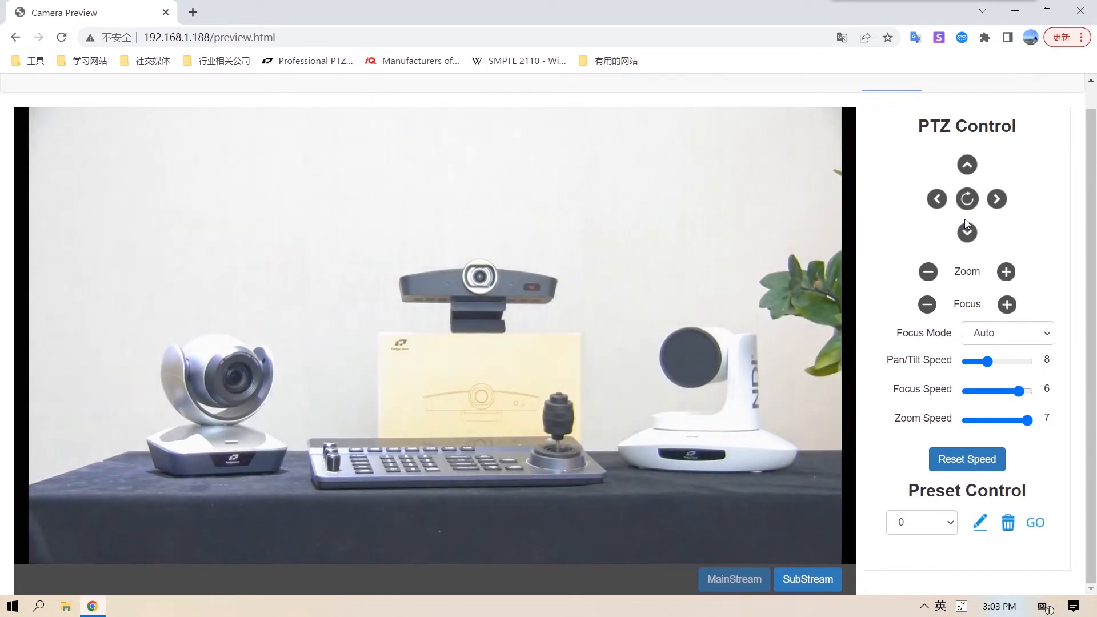
click(996, 204)
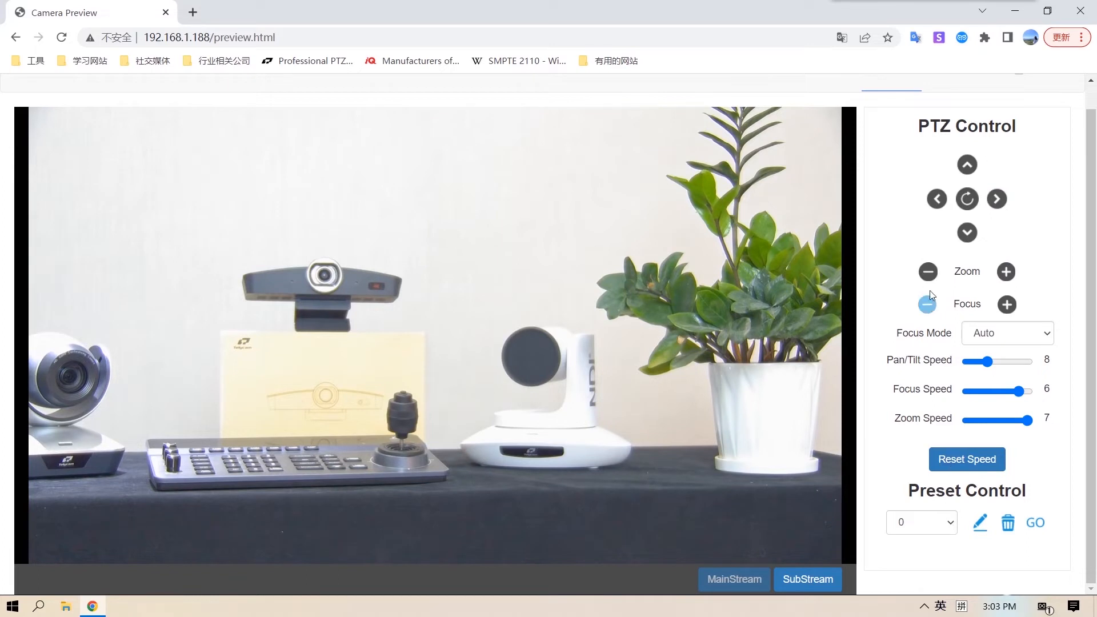
click(943, 204)
click(968, 236)
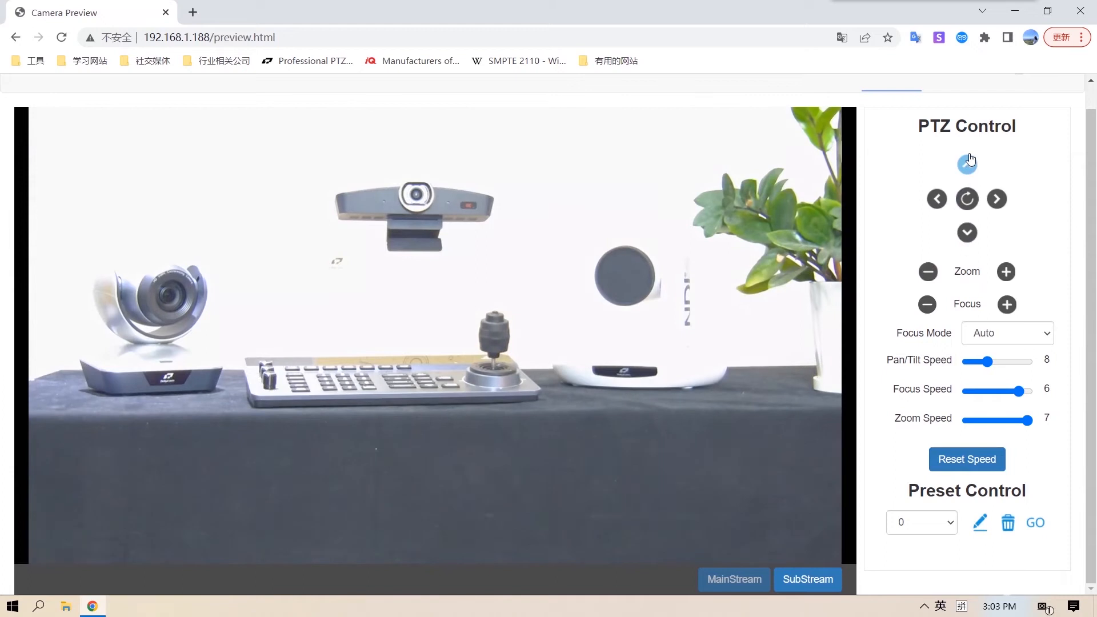
click(970, 160)
- Zoom out, reframe the shot on the wall logo, table and plant, and save it as preset 0
click(929, 273)
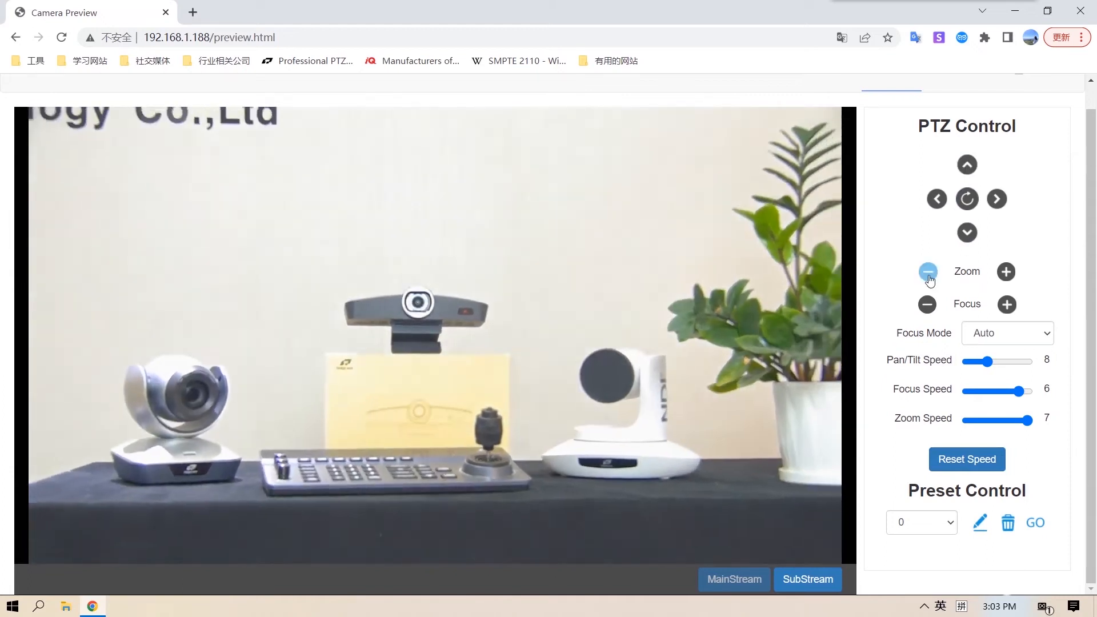
click(967, 166)
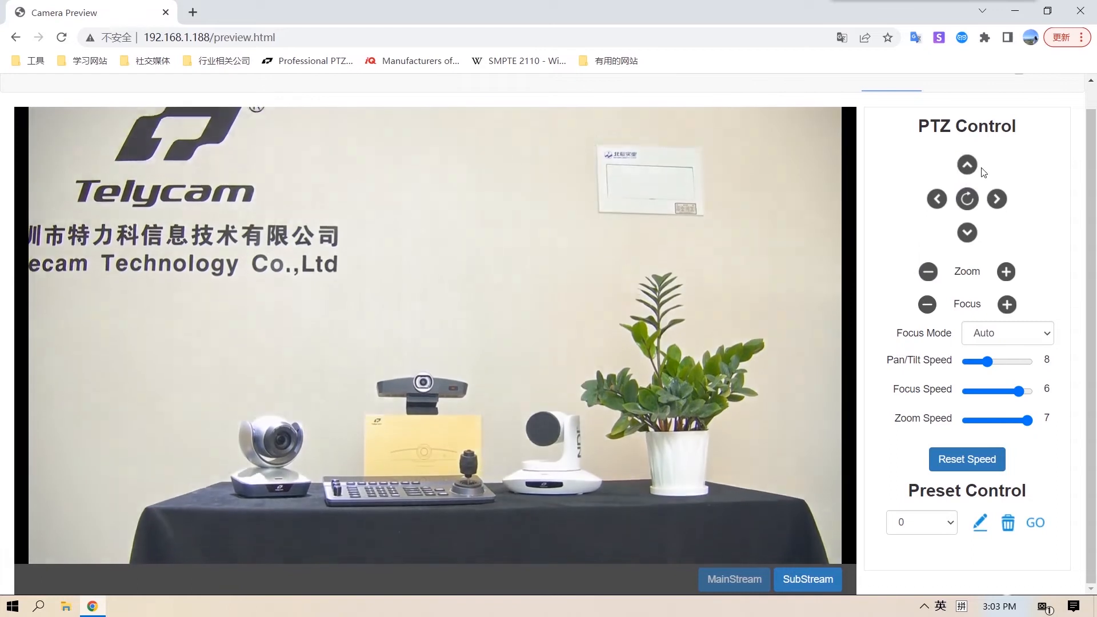
click(928, 273)
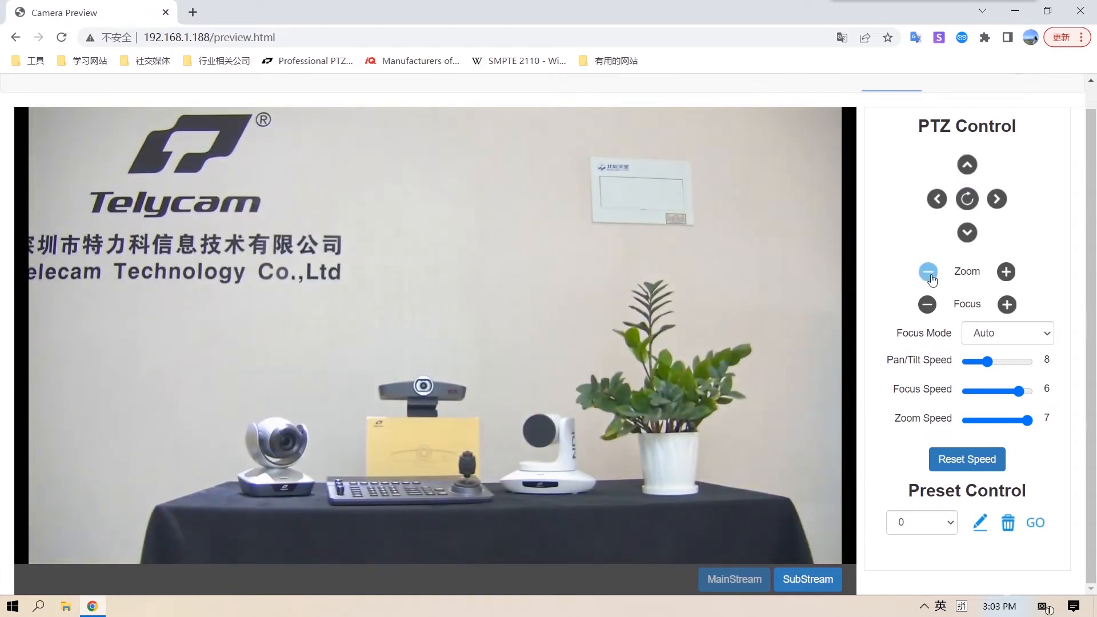
click(938, 198)
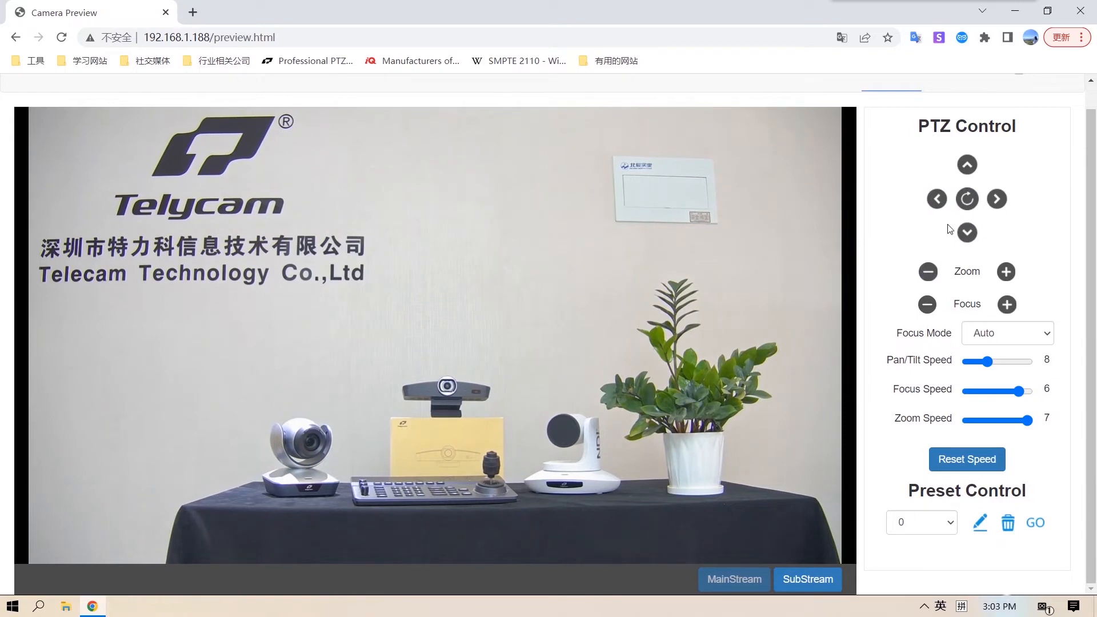
click(980, 529)
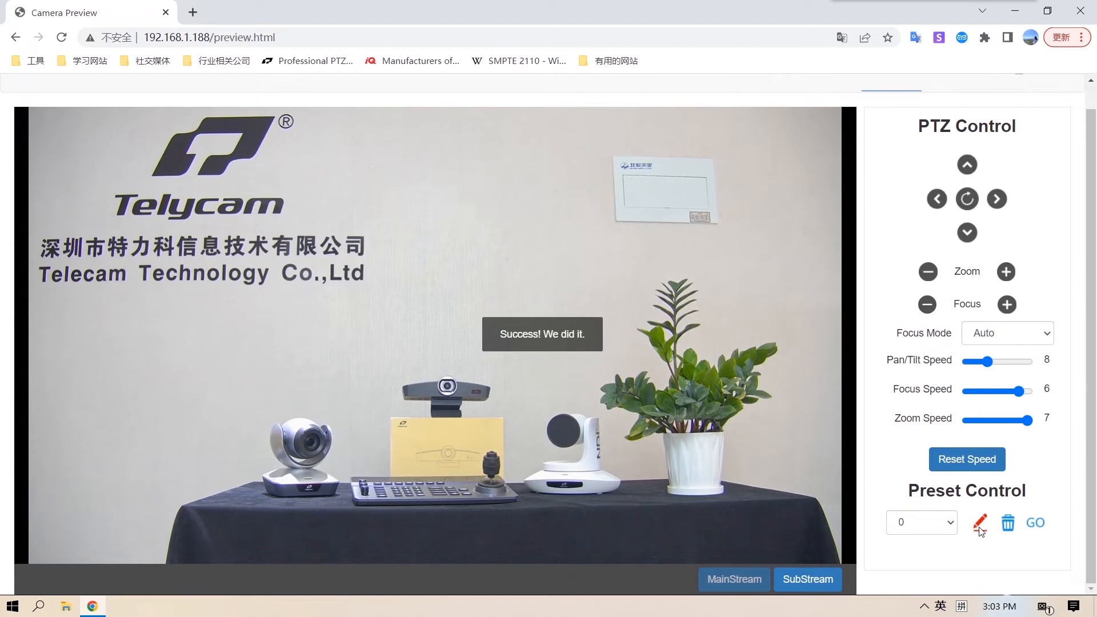
- Pan right, tilt the camera and zoom in to bring the potted plant near the centre of the shot
click(997, 200)
click(968, 167)
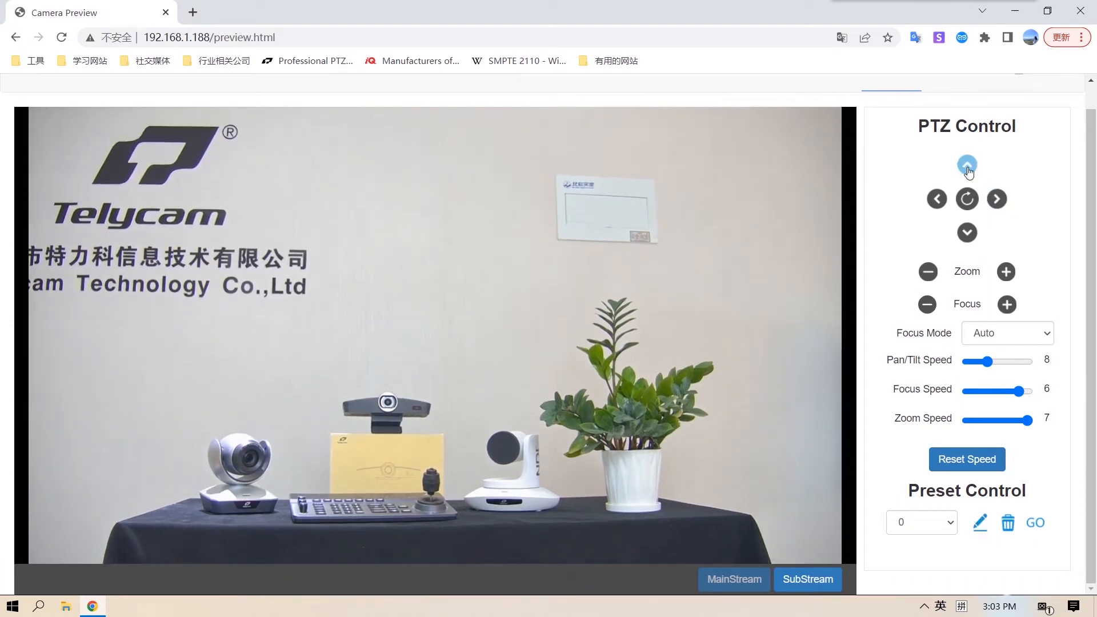
click(997, 198)
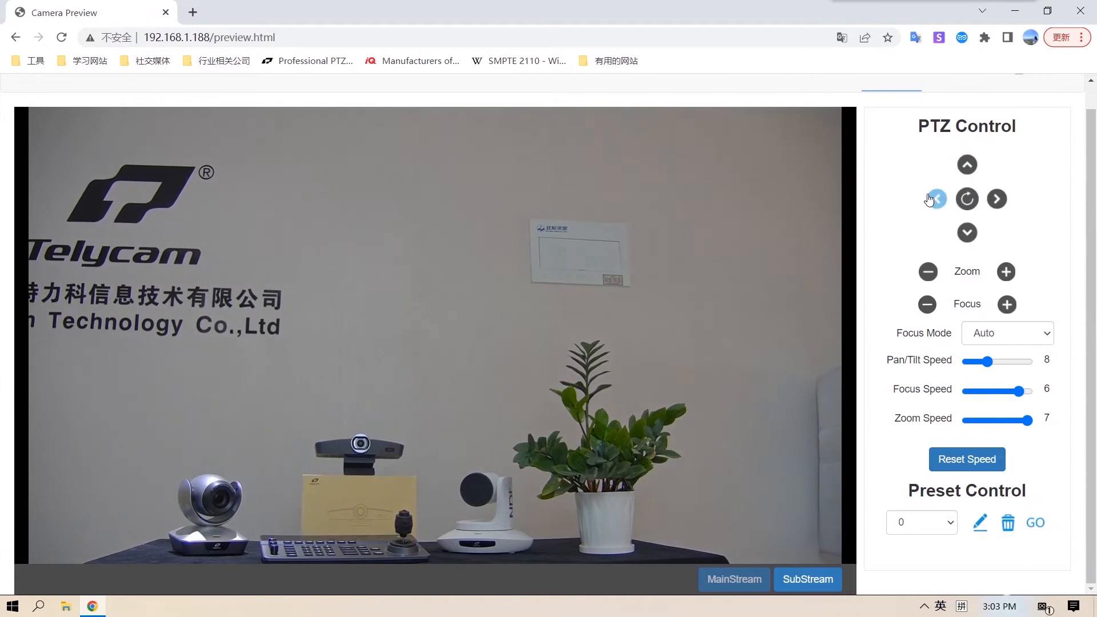
click(1006, 272)
click(993, 199)
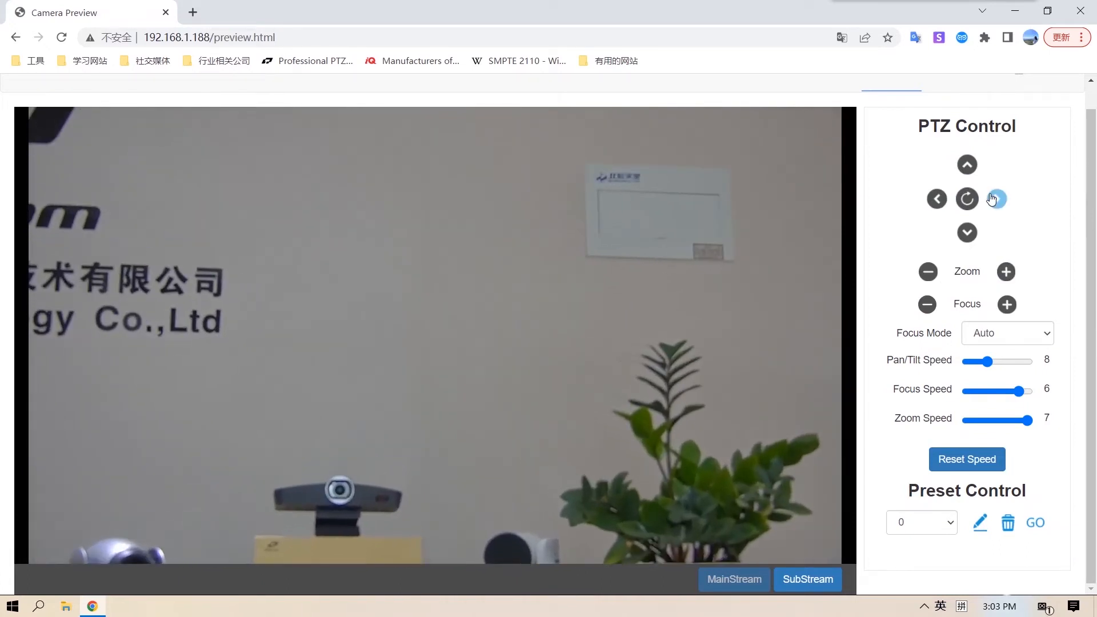
click(996, 200)
click(969, 234)
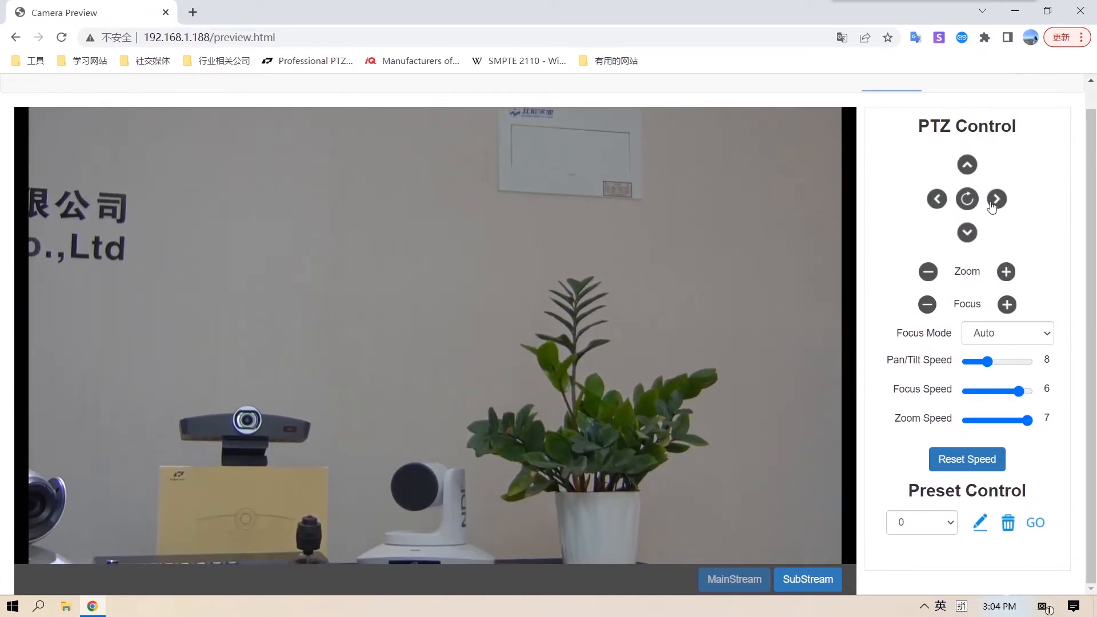
click(995, 198)
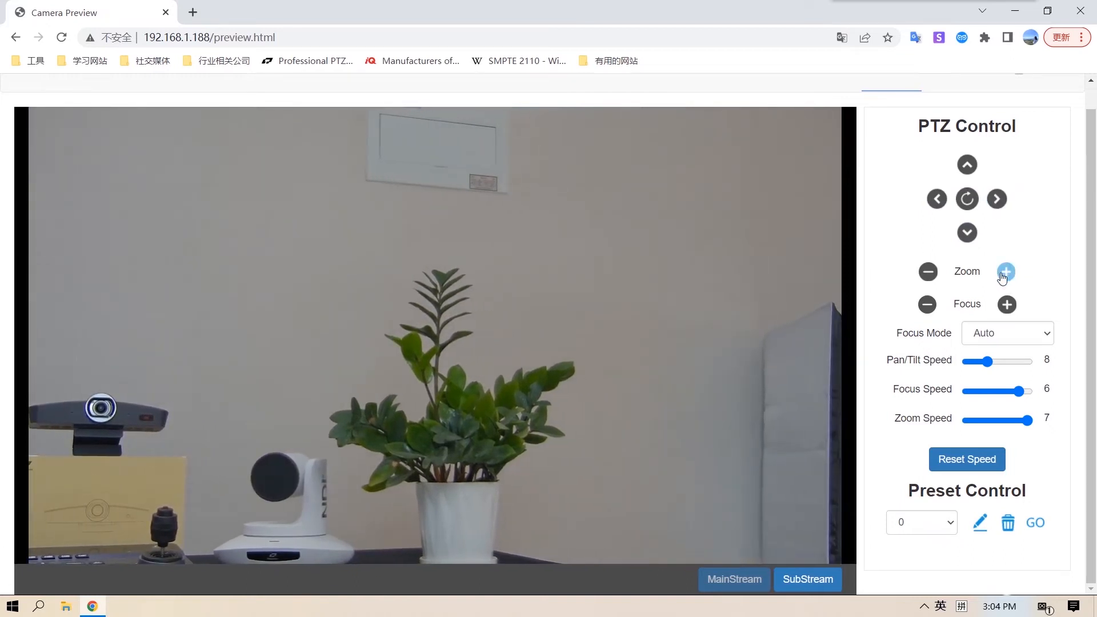
- Zoom in closely on the plant's leaves, tilt down to frame them, and save the shot as preset 1
click(1006, 274)
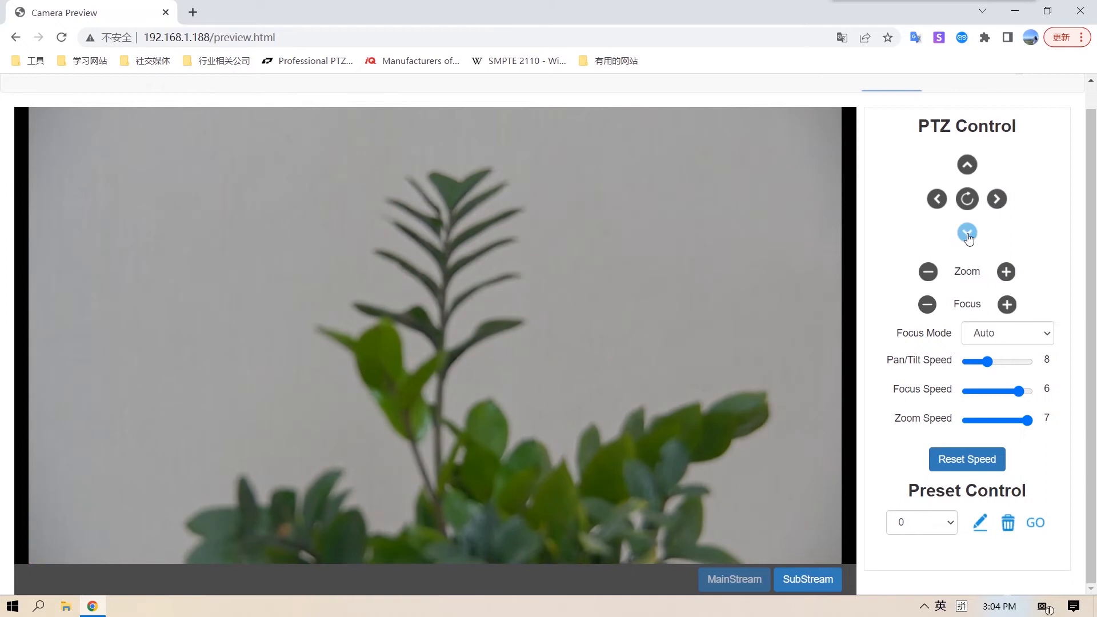
click(967, 232)
click(1008, 273)
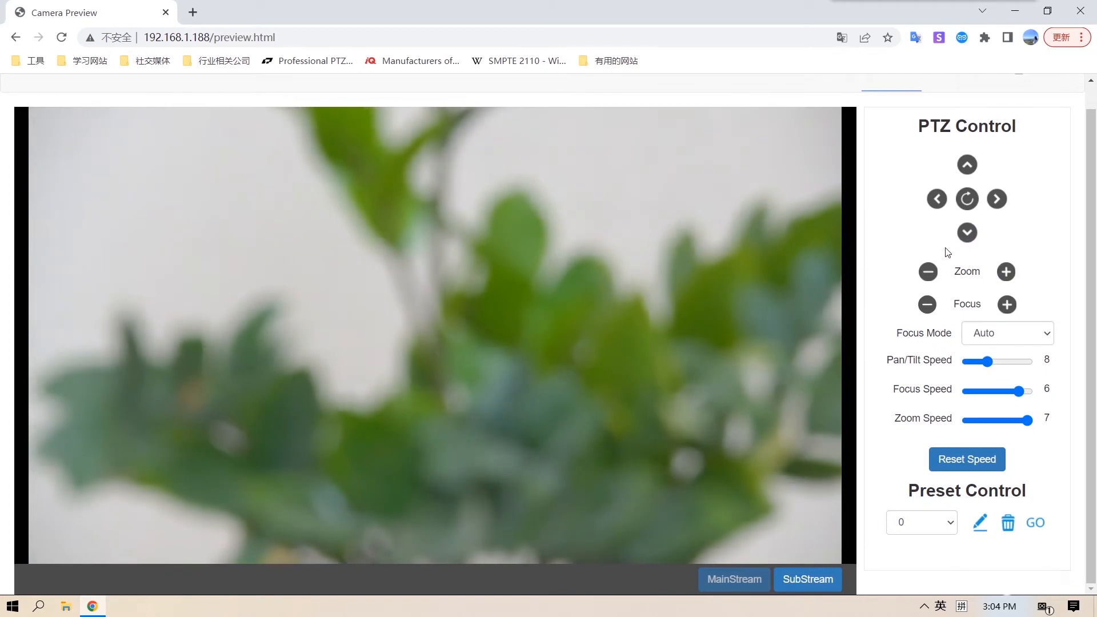
click(952, 522)
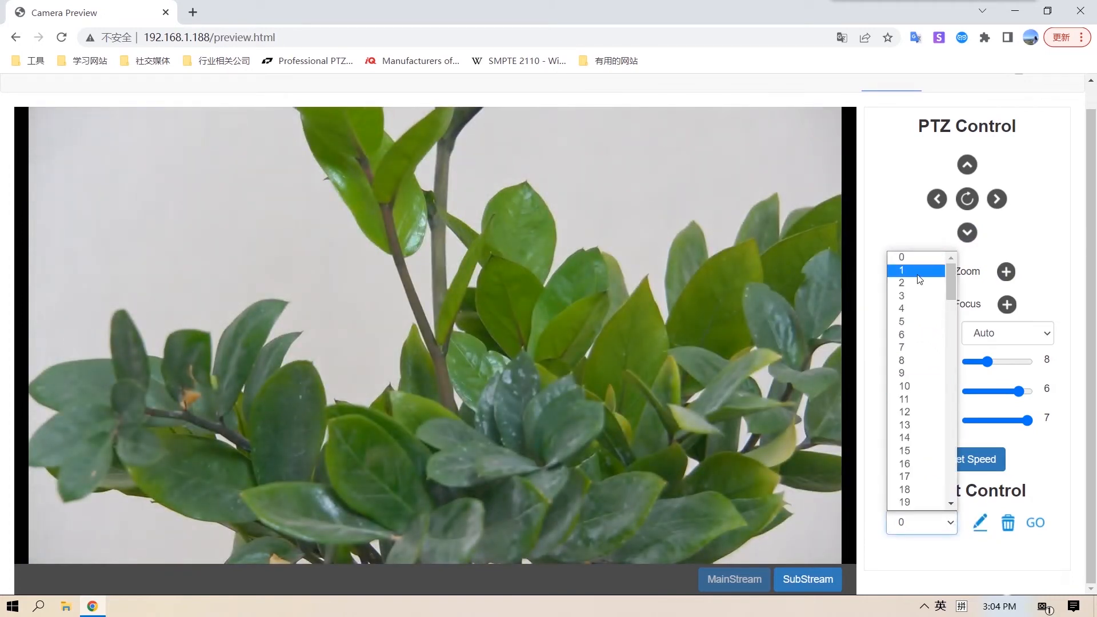
click(918, 271)
click(979, 523)
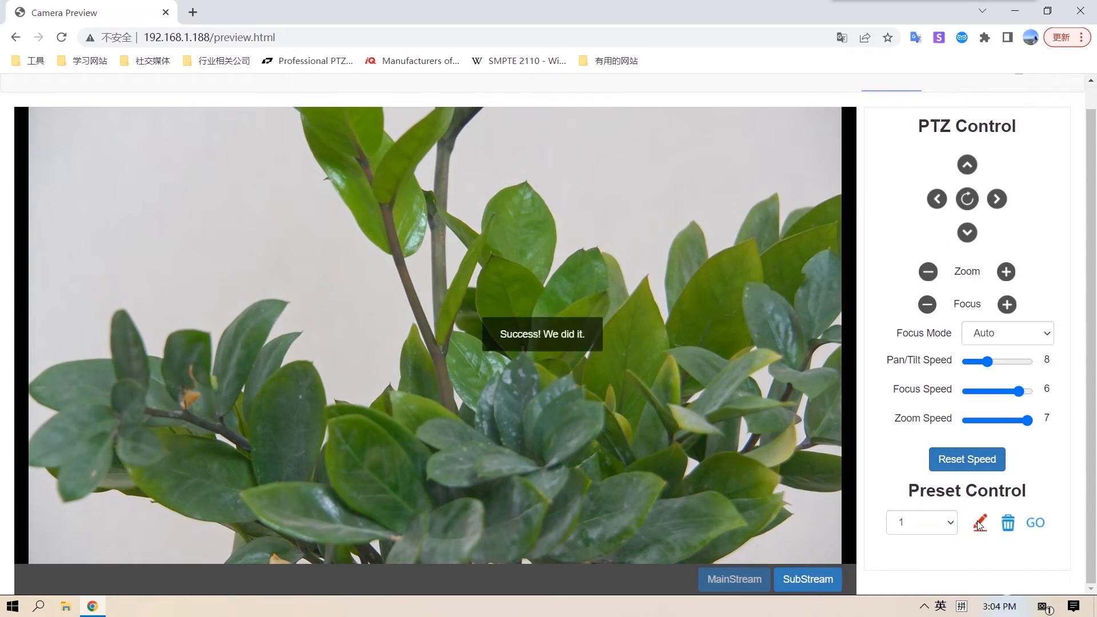
- Recall preset 0 to move the camera back to its saved position
click(951, 522)
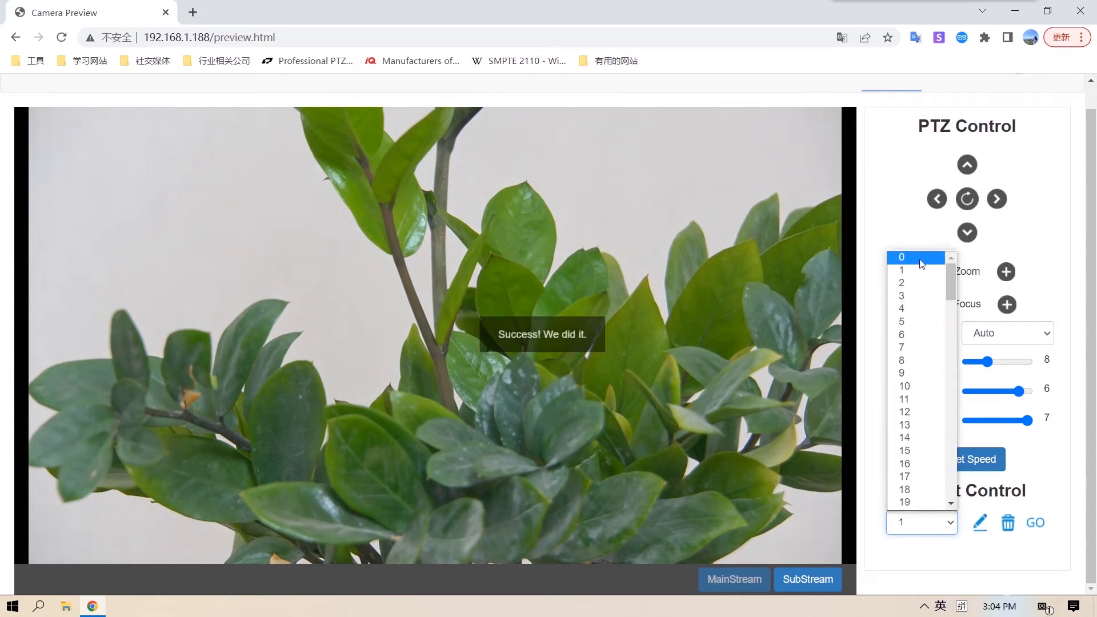
click(921, 261)
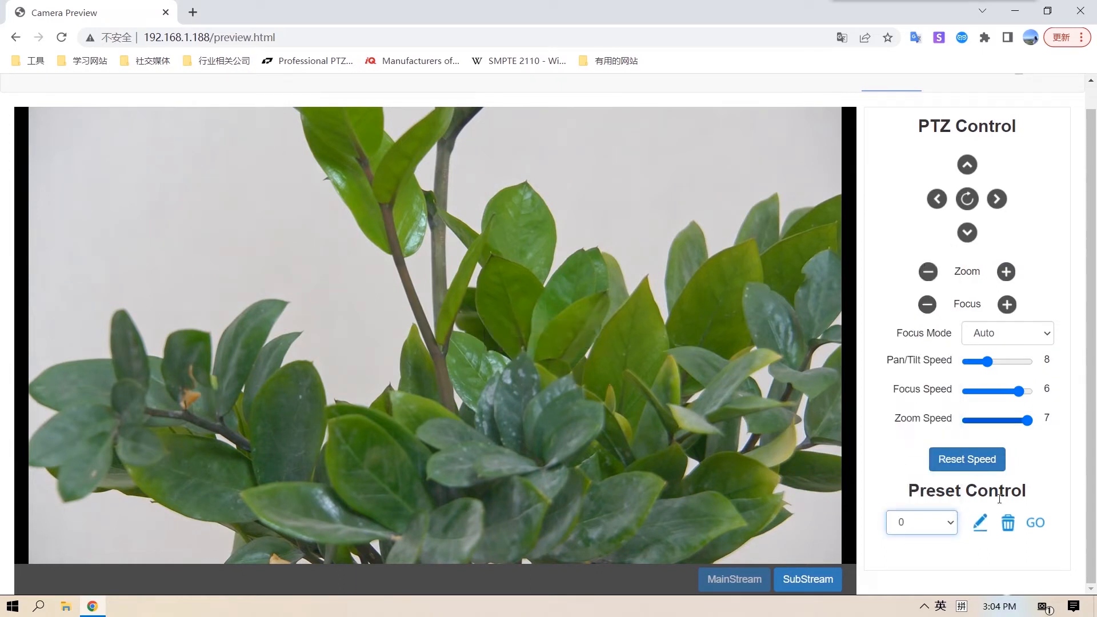
click(1035, 524)
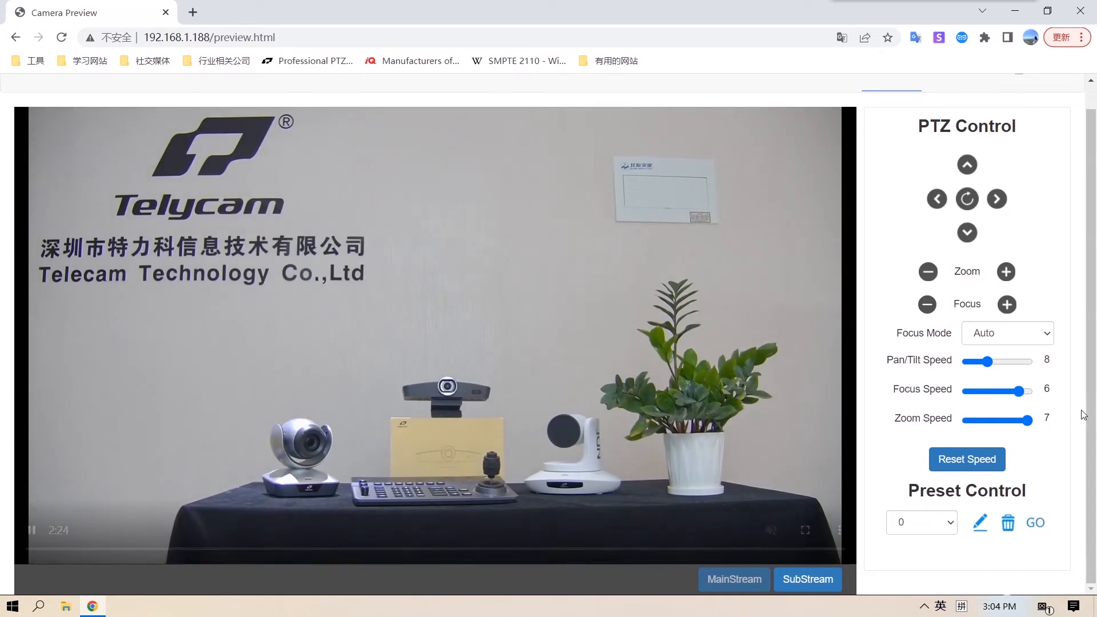
- Open the camera's Video Encode settings and view the main stream's Encode Mode options
scroll(1080, 413, up, 1)
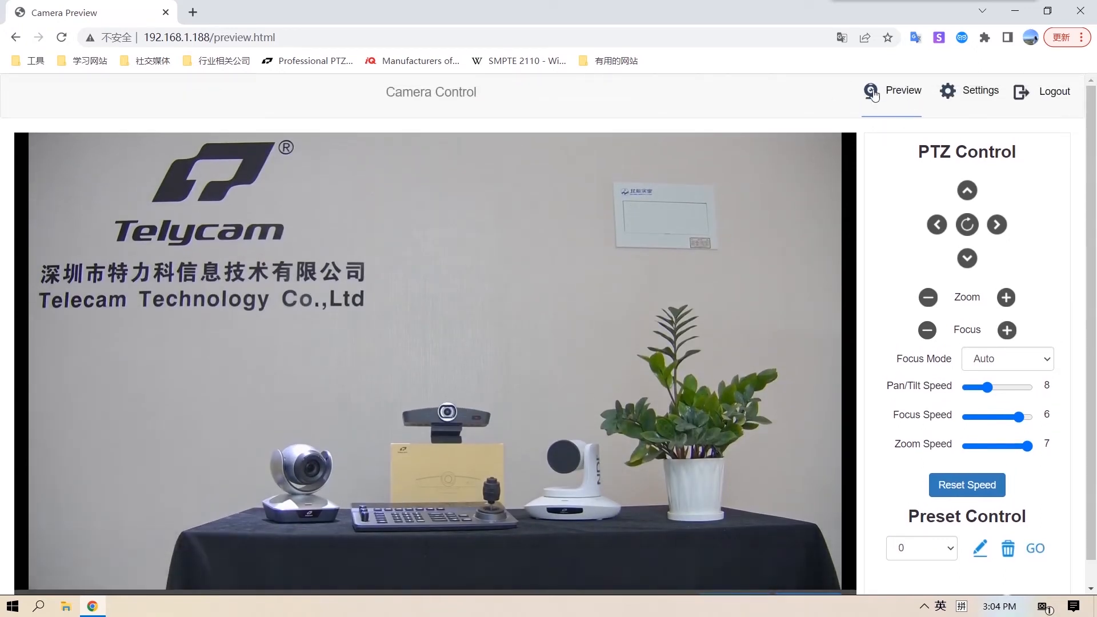
click(978, 94)
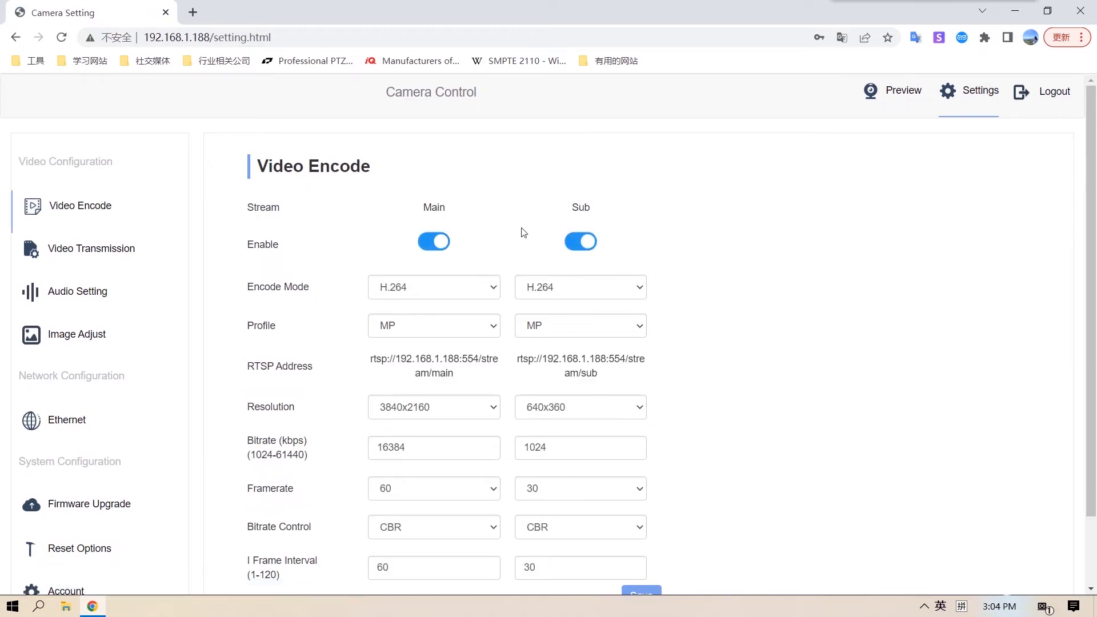
click(499, 294)
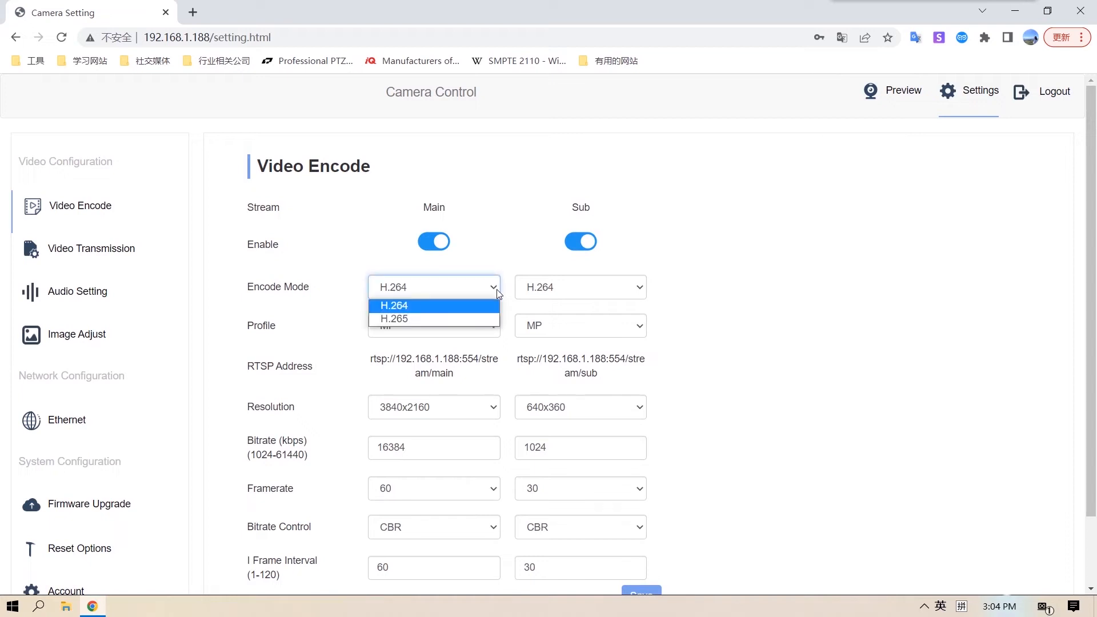
click(498, 294)
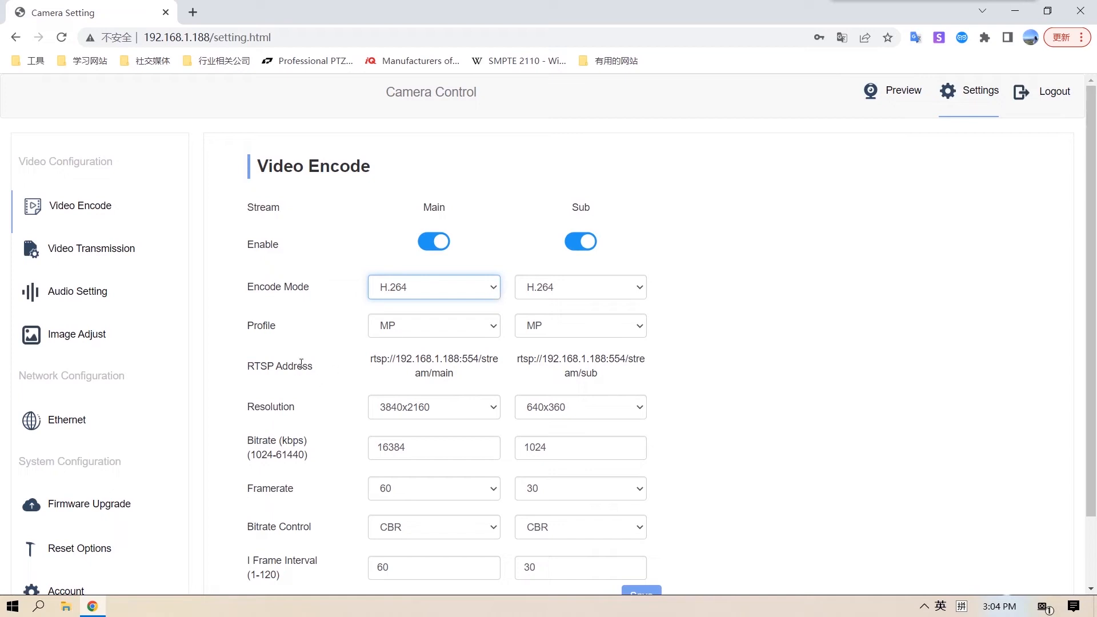
- Set the main stream's Resolution to 1920x1080 and Framerate to 30, and save the encode settings
scroll(301, 364, down, 1)
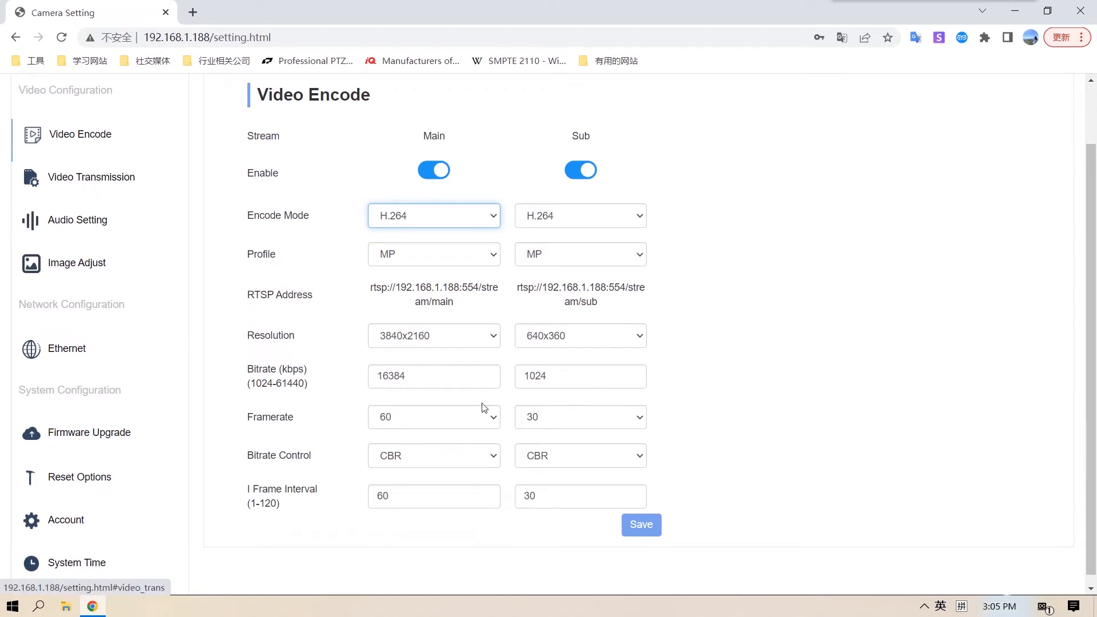
click(485, 336)
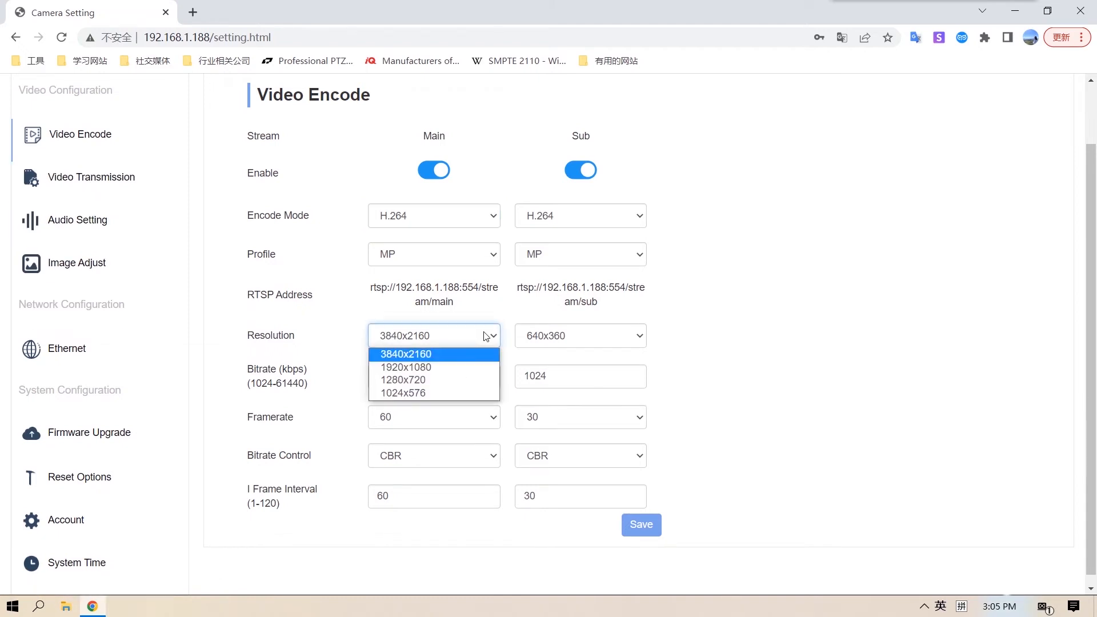
click(473, 368)
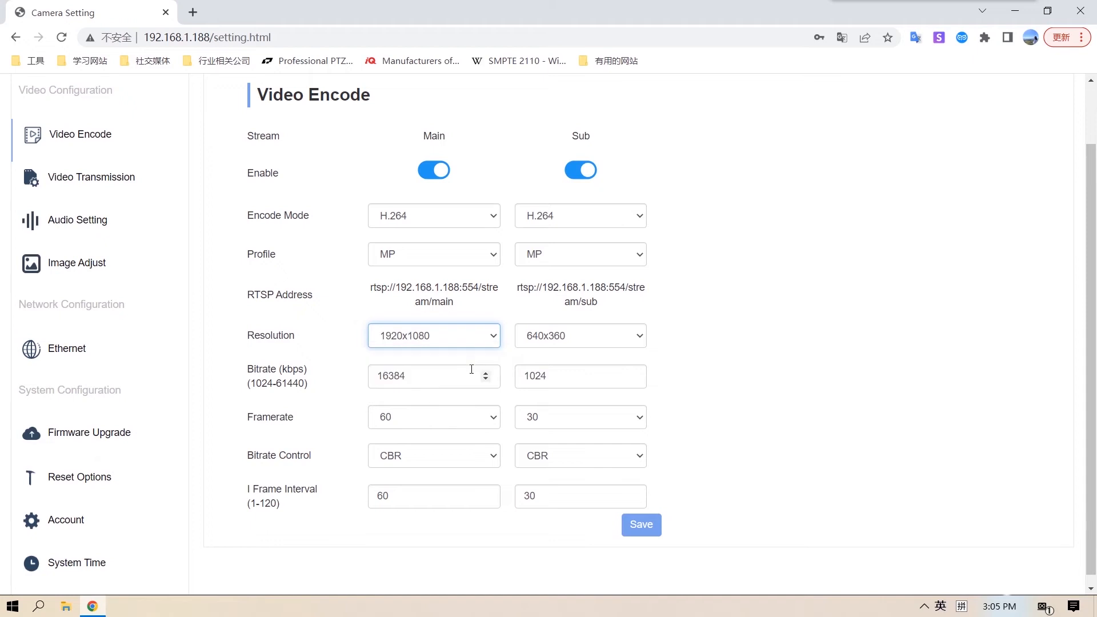
click(494, 422)
scroll(460, 283, up, 5)
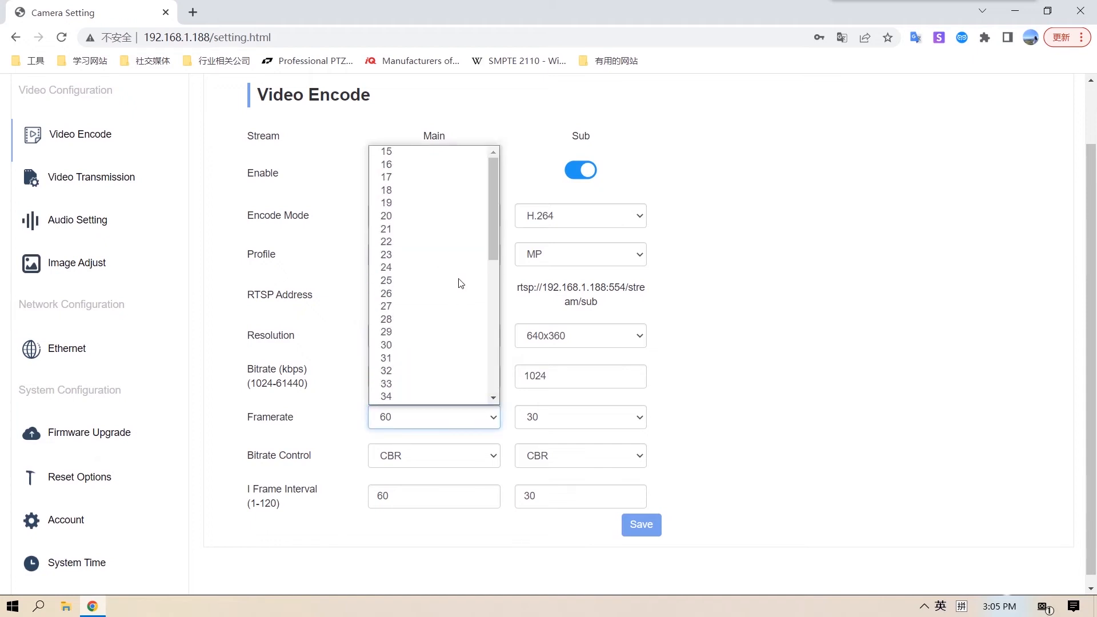
click(447, 344)
click(652, 527)
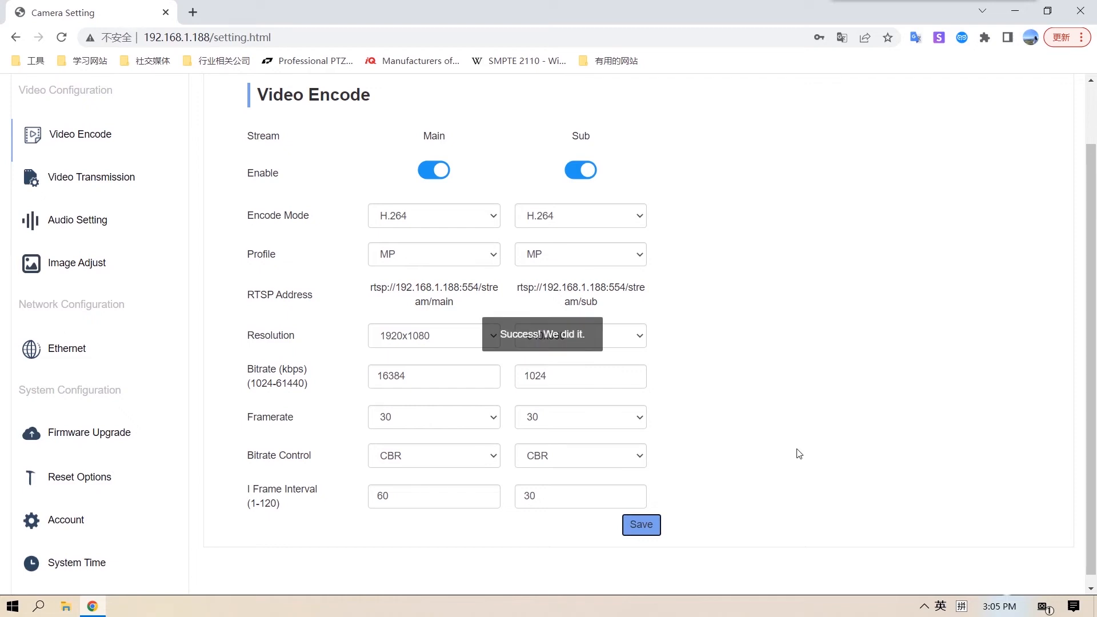
- Return to the live preview and switch it to the MainStream
scroll(815, 368, up, 2)
click(900, 92)
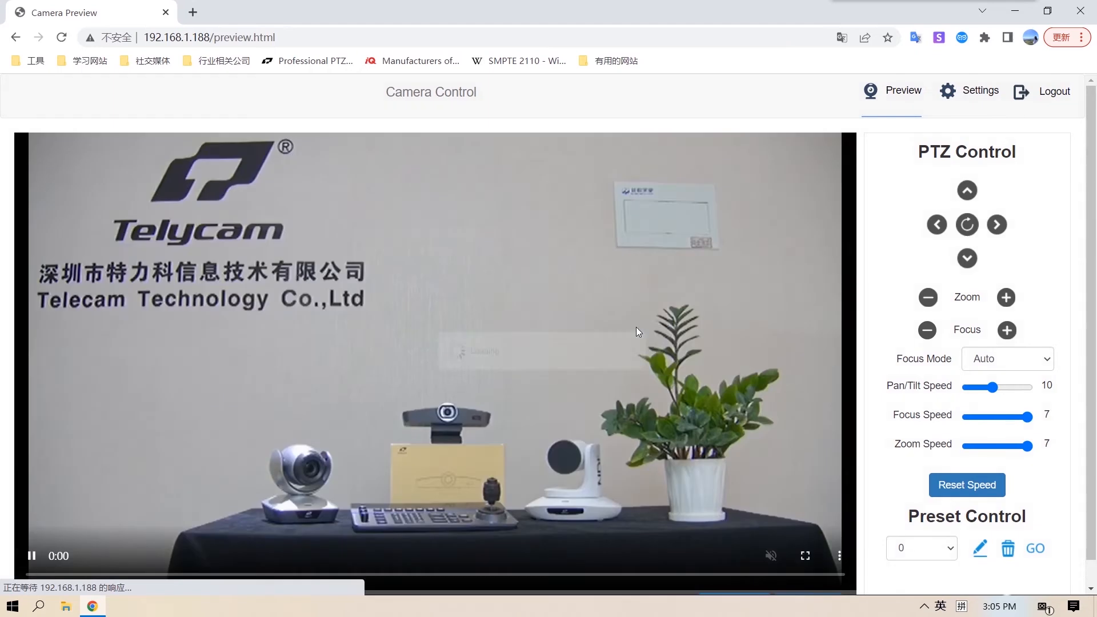
scroll(709, 485, down, 1)
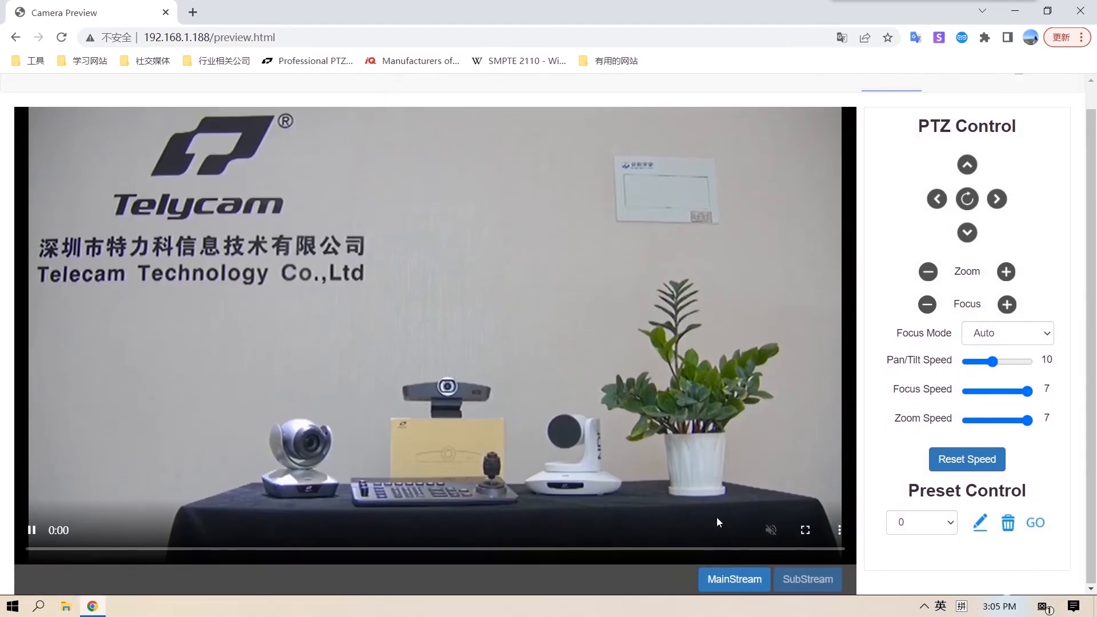
click(733, 578)
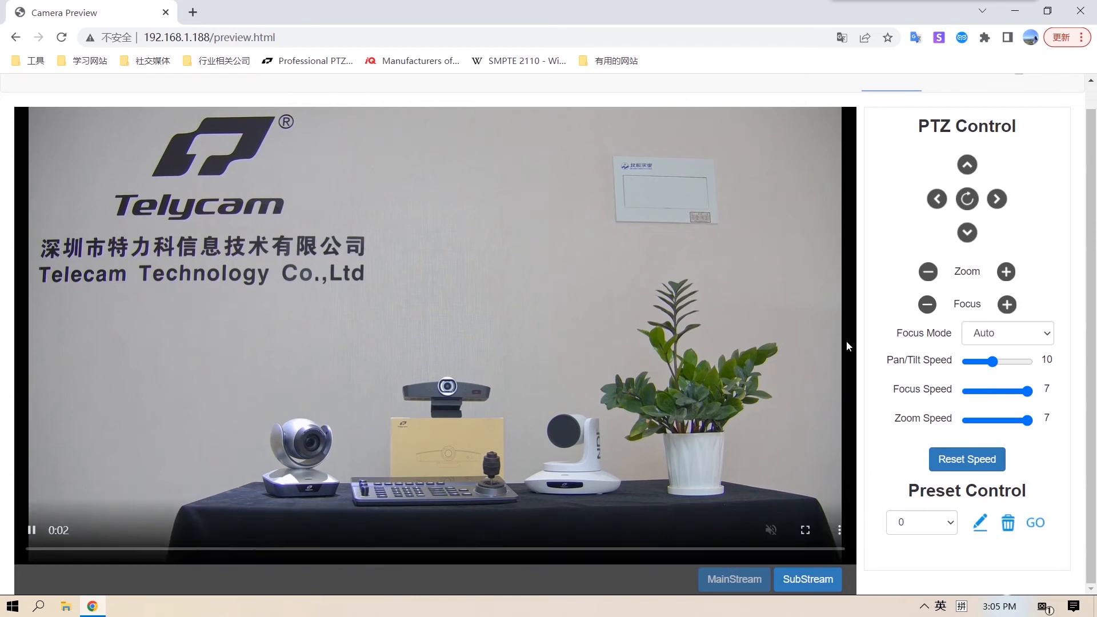
- Open the Video Transmission settings and review the RTMP, NDI and SRT sections
scroll(846, 341, up, 1)
click(990, 98)
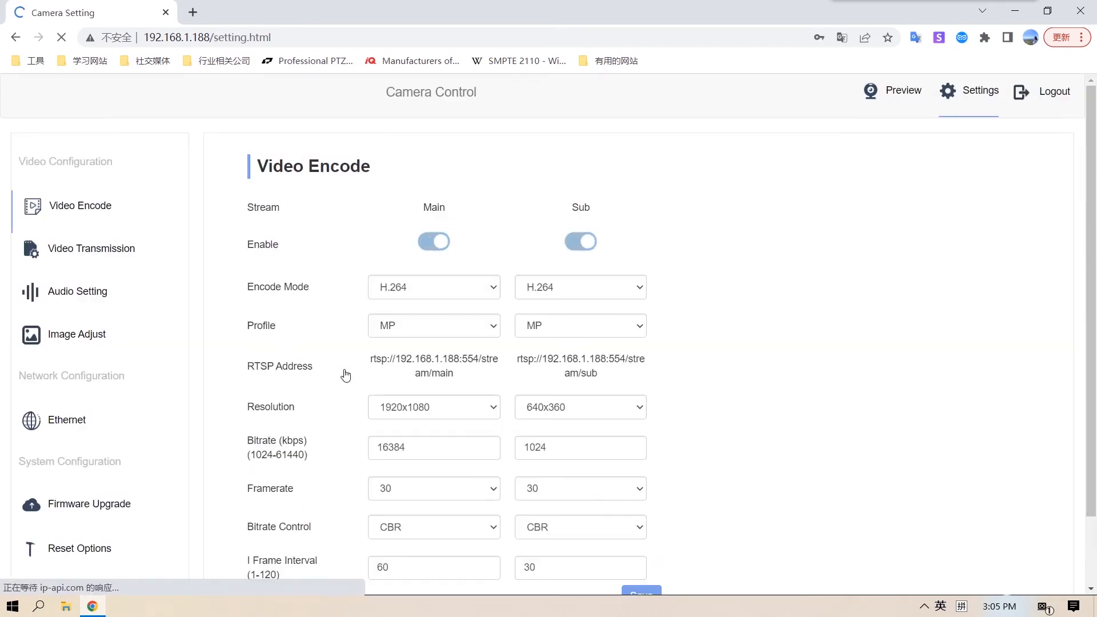
scroll(148, 274, down, 1)
click(109, 171)
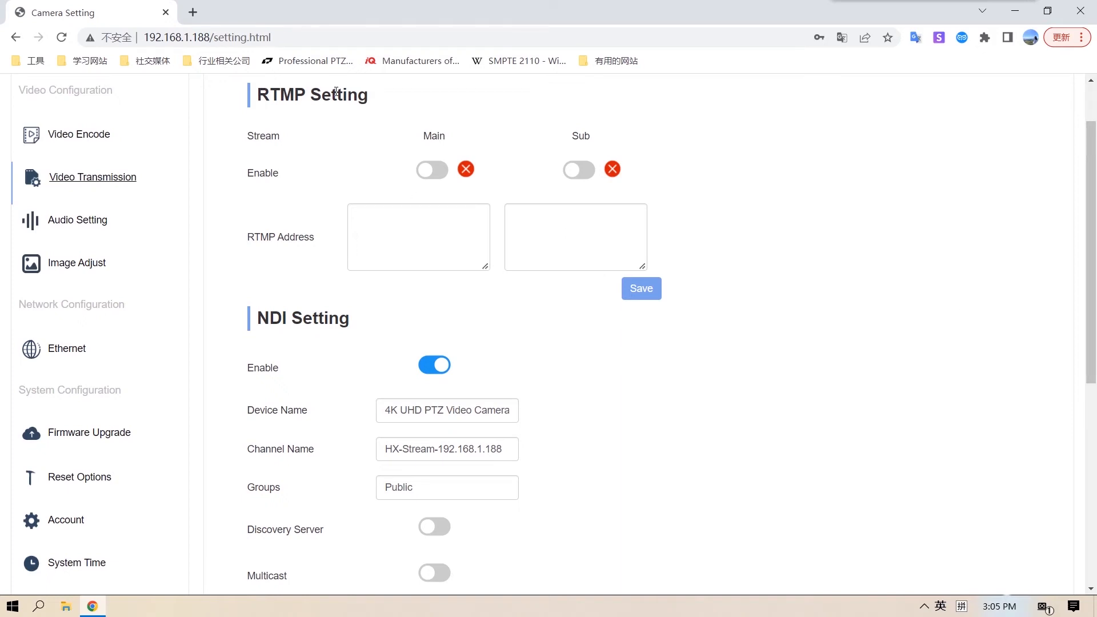
scroll(318, 200, down, 2)
scroll(319, 182, down, 3)
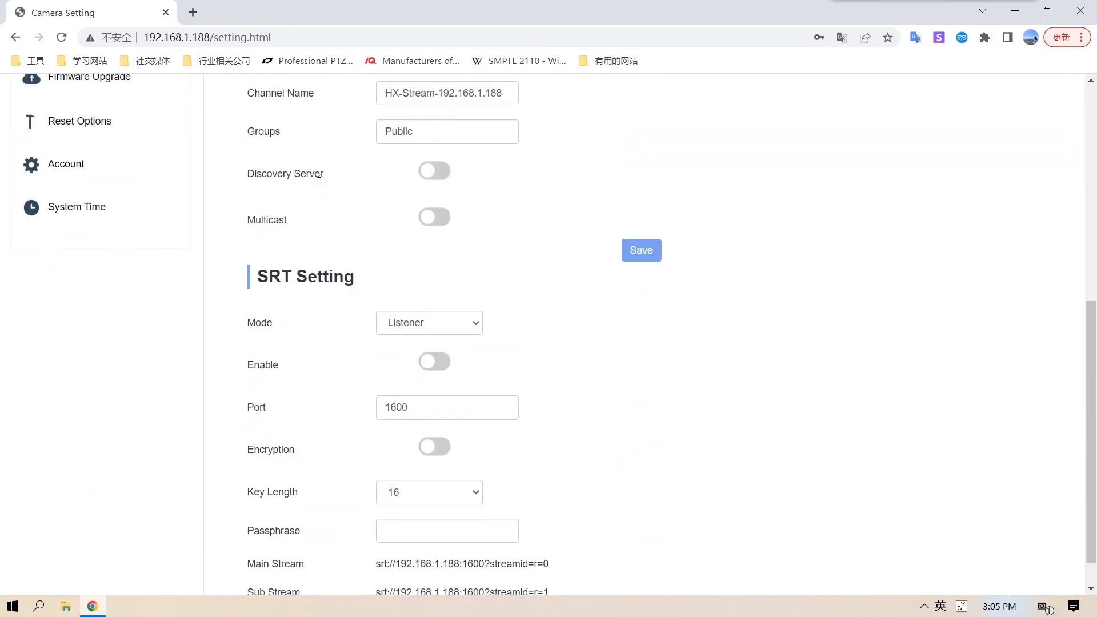
scroll(644, 331, down, 1)
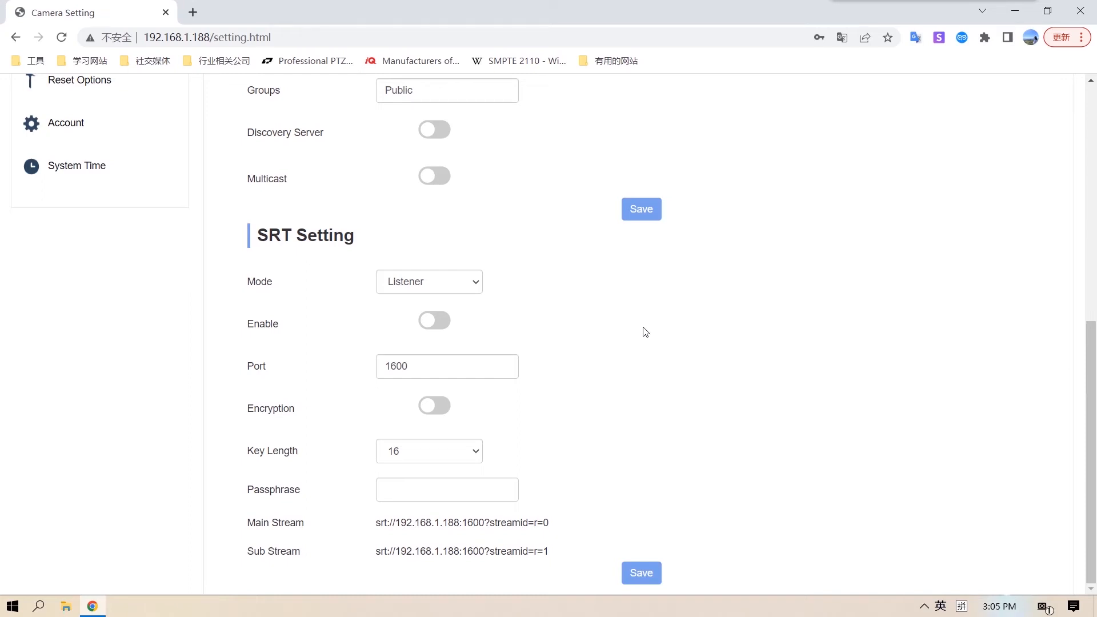
scroll(646, 332, up, 10)
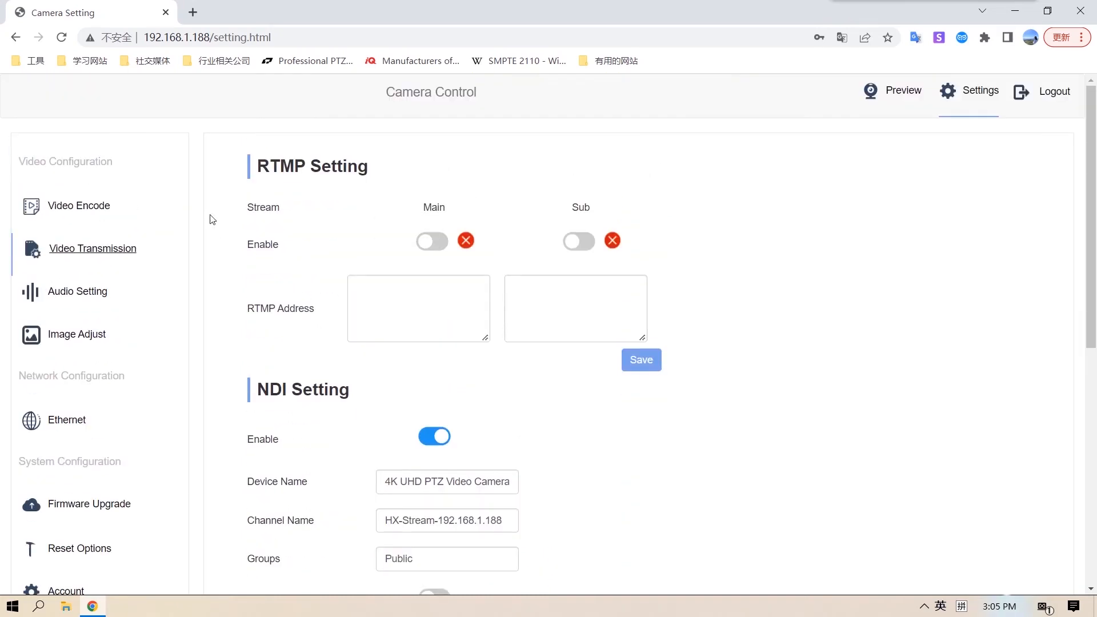
- Open Audio Setting and review the Encode Mode, Samplerate, Bitrate and Volume options
click(81, 294)
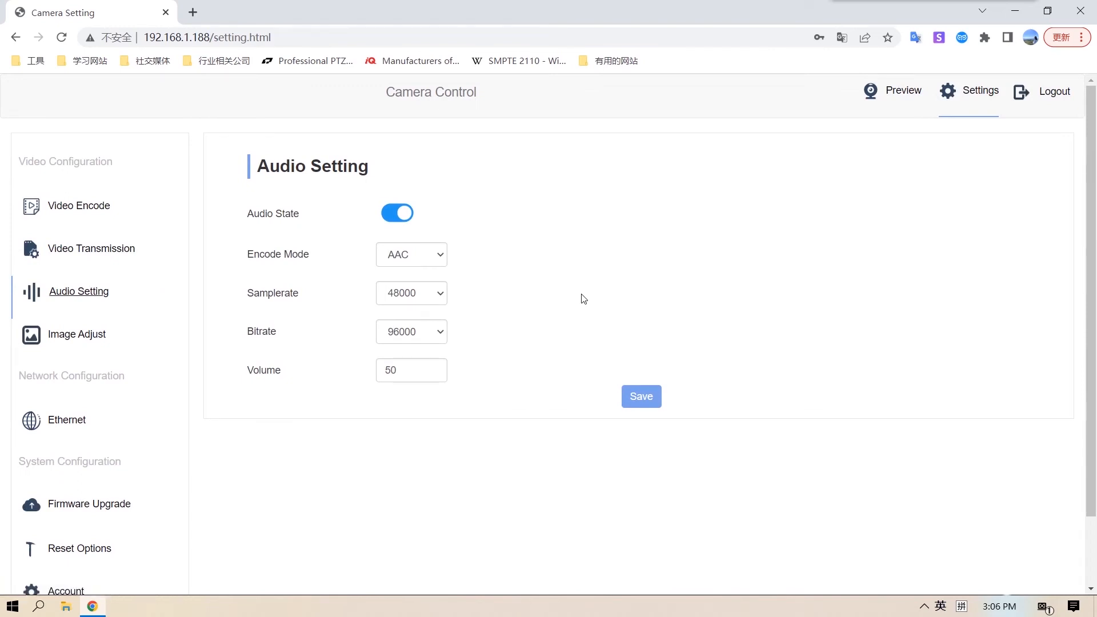
drag(253, 255, 305, 252)
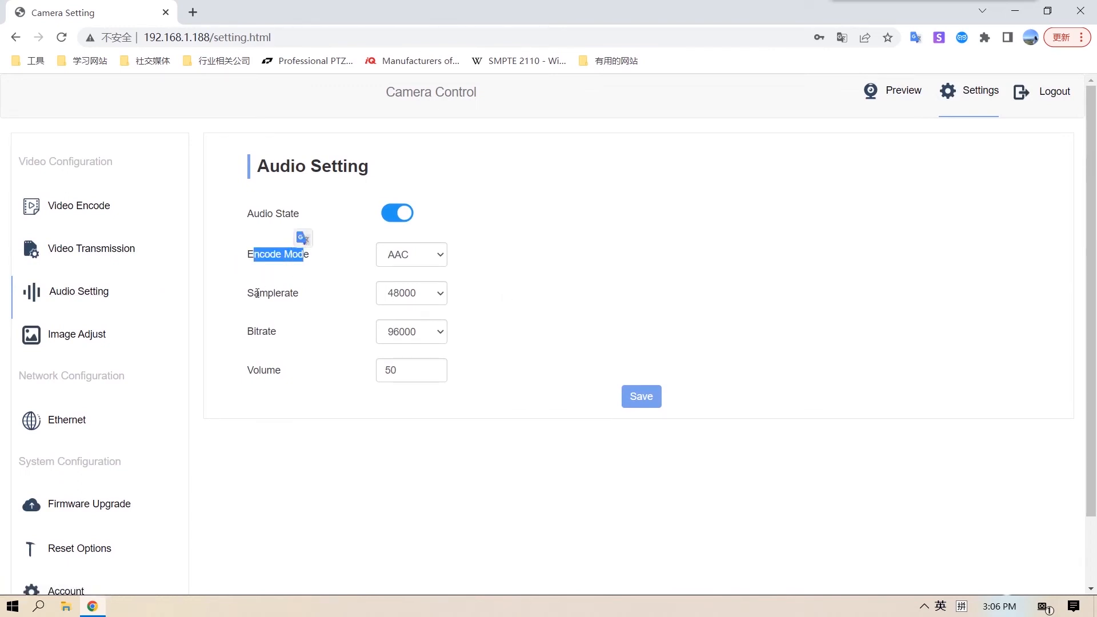
drag(253, 294, 302, 296)
drag(255, 331, 262, 332)
click(273, 383)
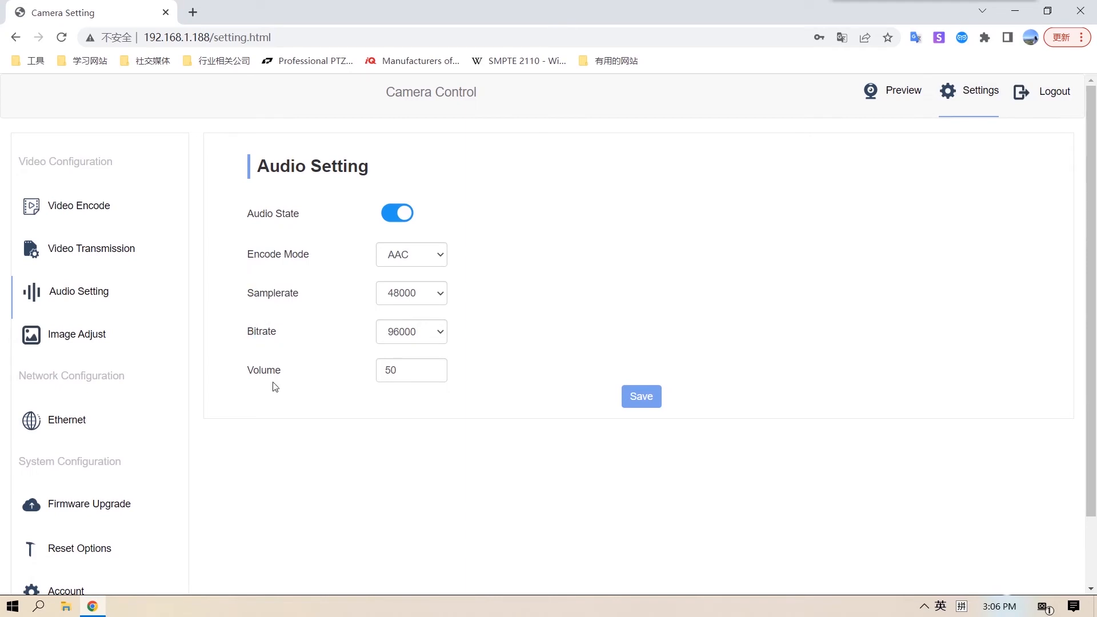
- Open the Image Adjust focus settings and toggle Digital Zoom on and back off
click(80, 338)
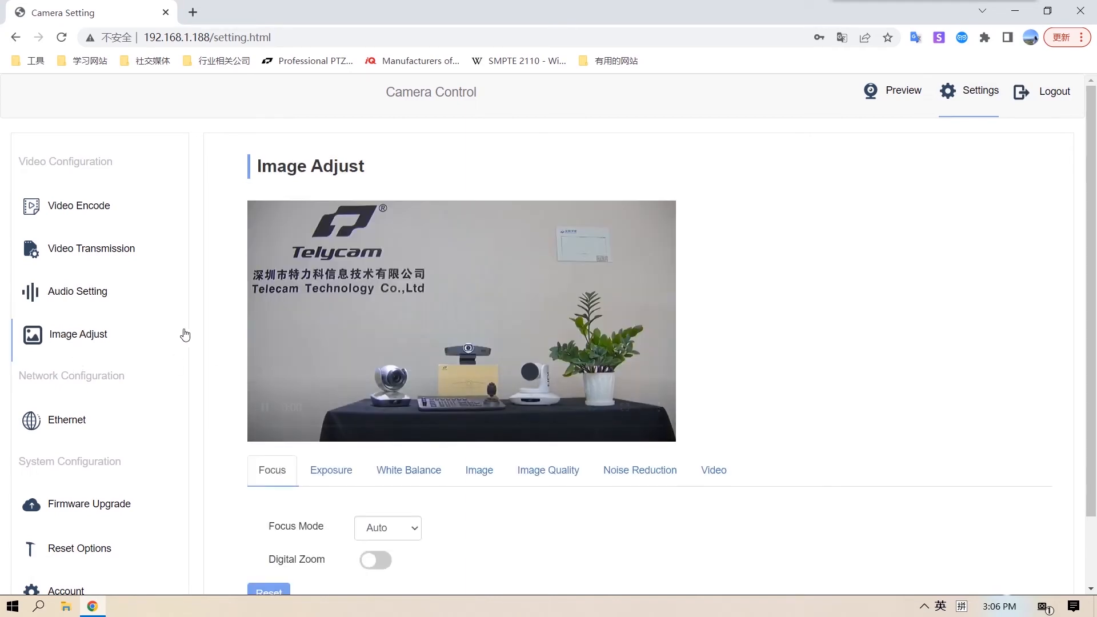
scroll(184, 335, down, 2)
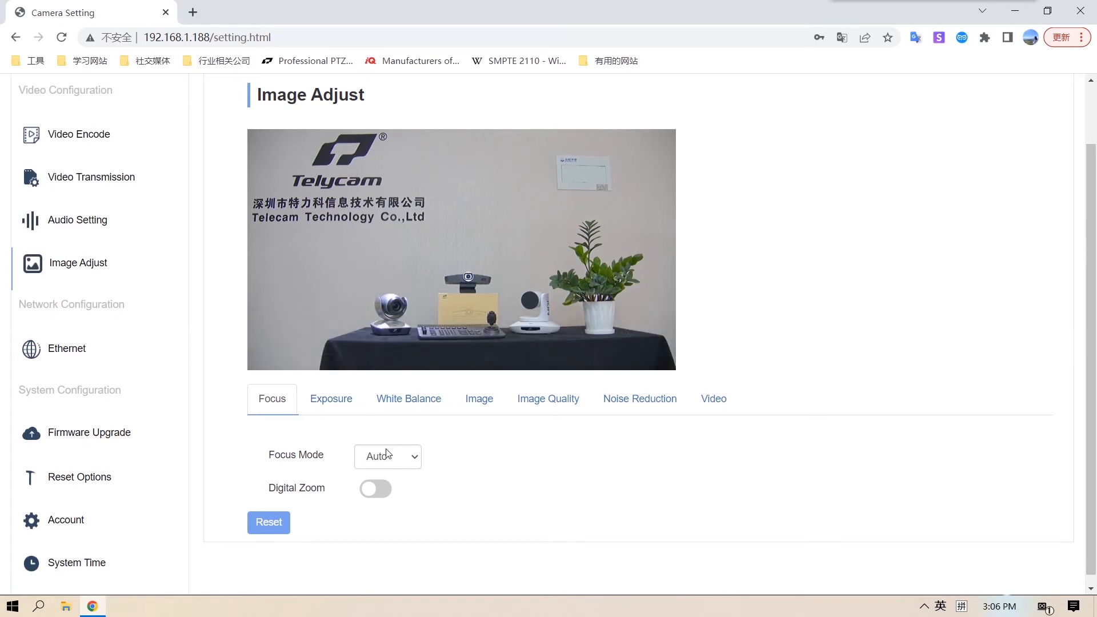
click(382, 495)
click(365, 485)
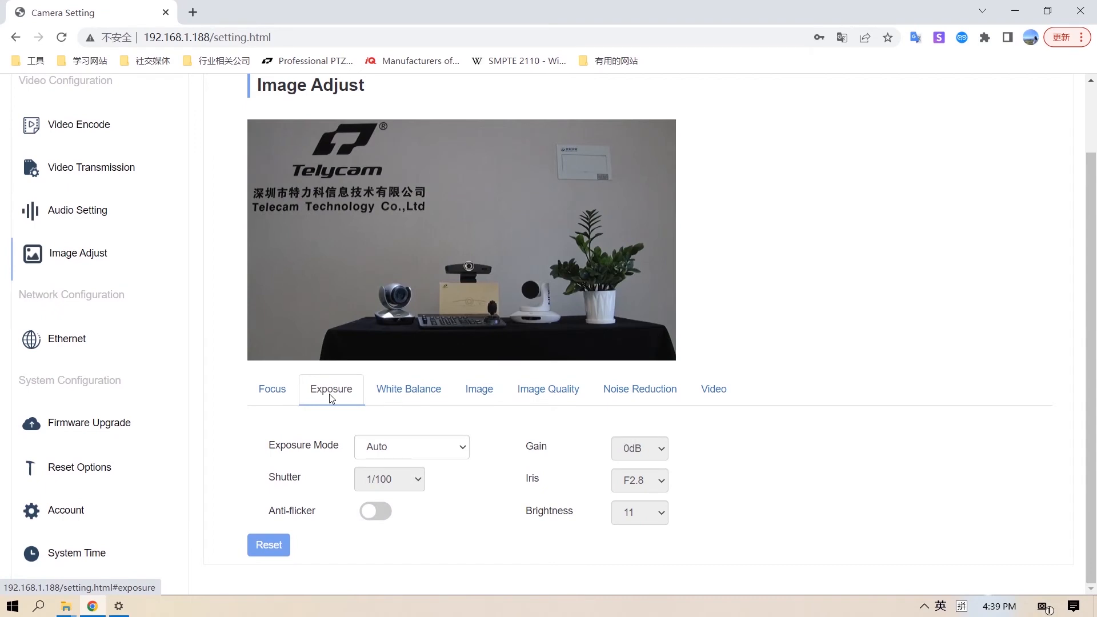
- Switch the Exposure Mode to Manual, Iris Priority and Shutter Priority in turn, and look at the Shutter options
click(466, 449)
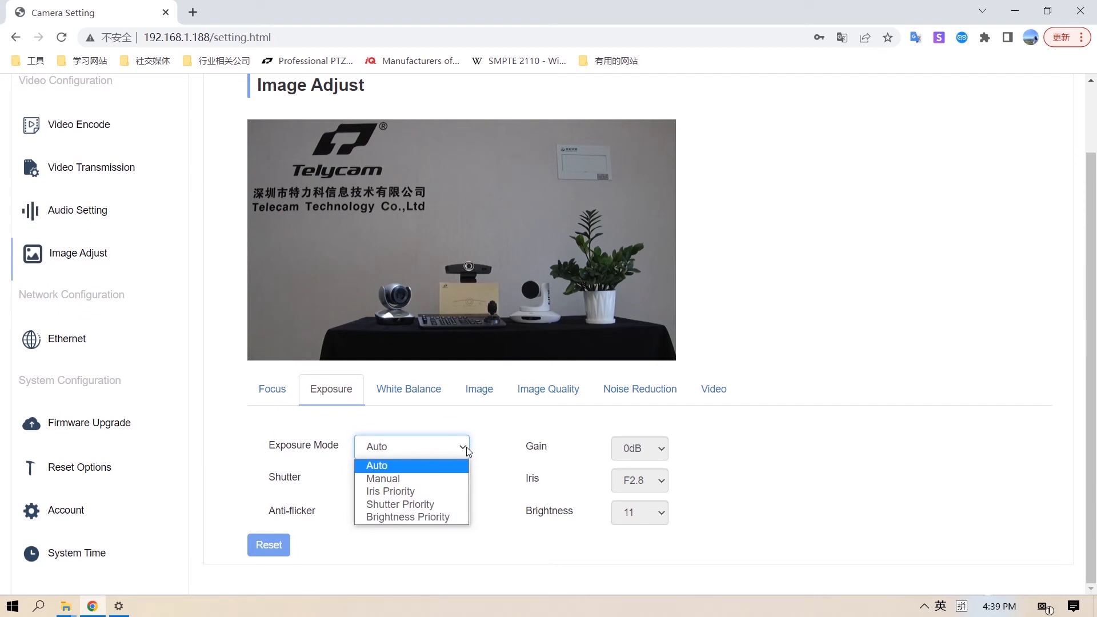
click(452, 478)
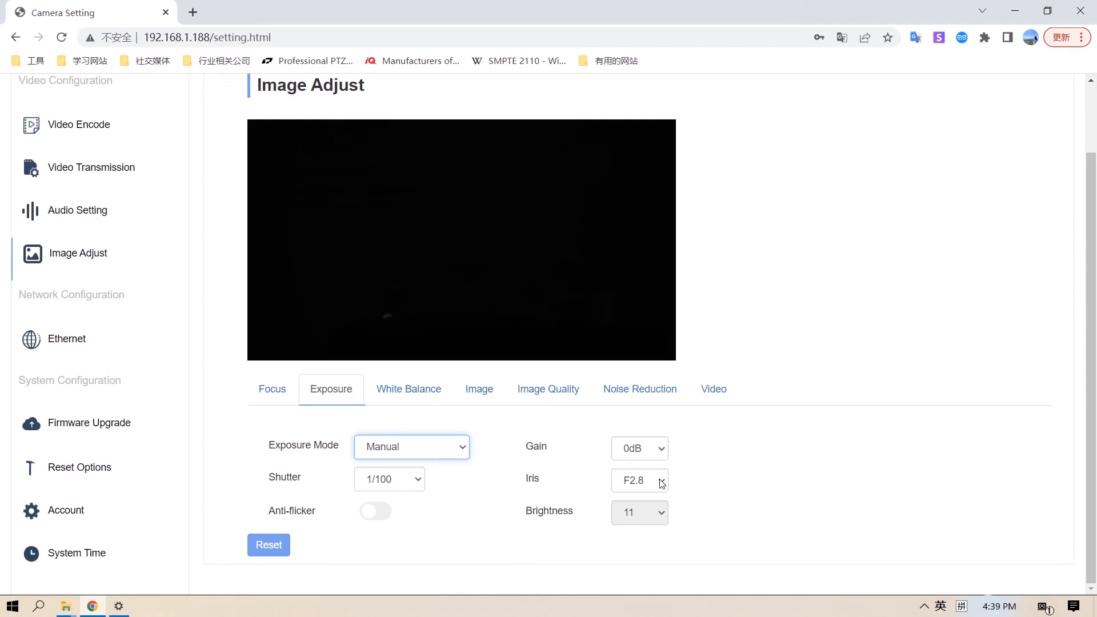
click(463, 449)
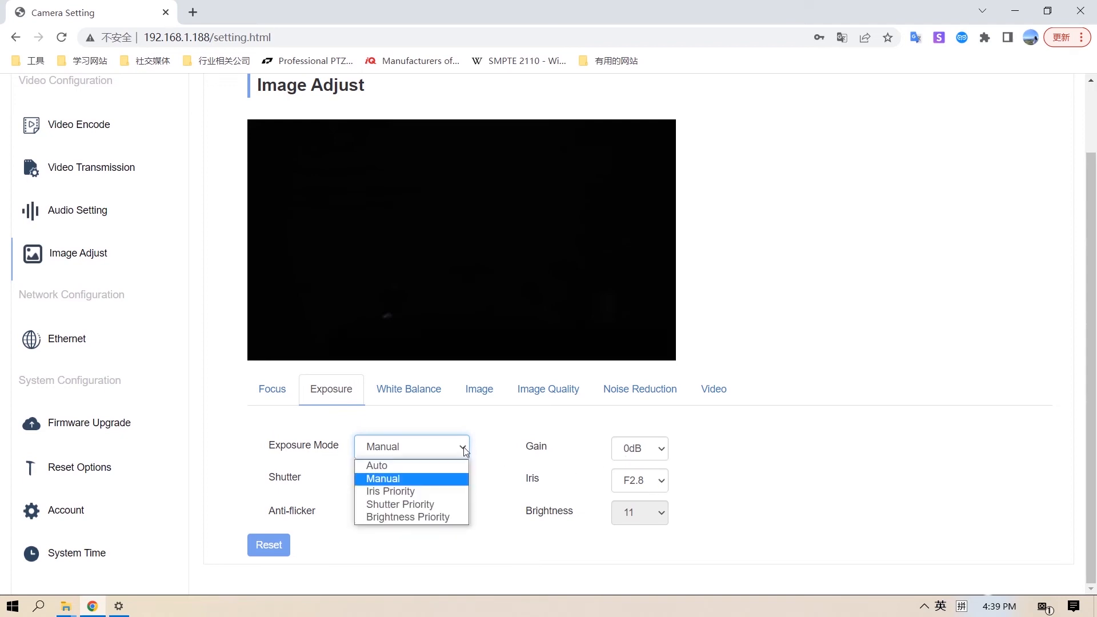
click(444, 491)
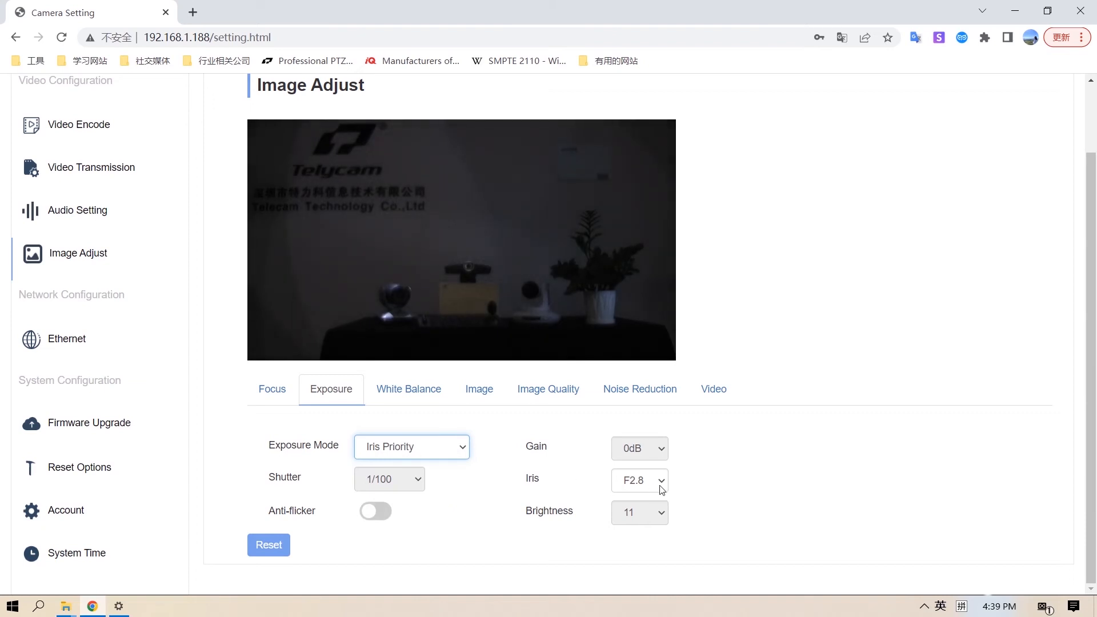
click(463, 454)
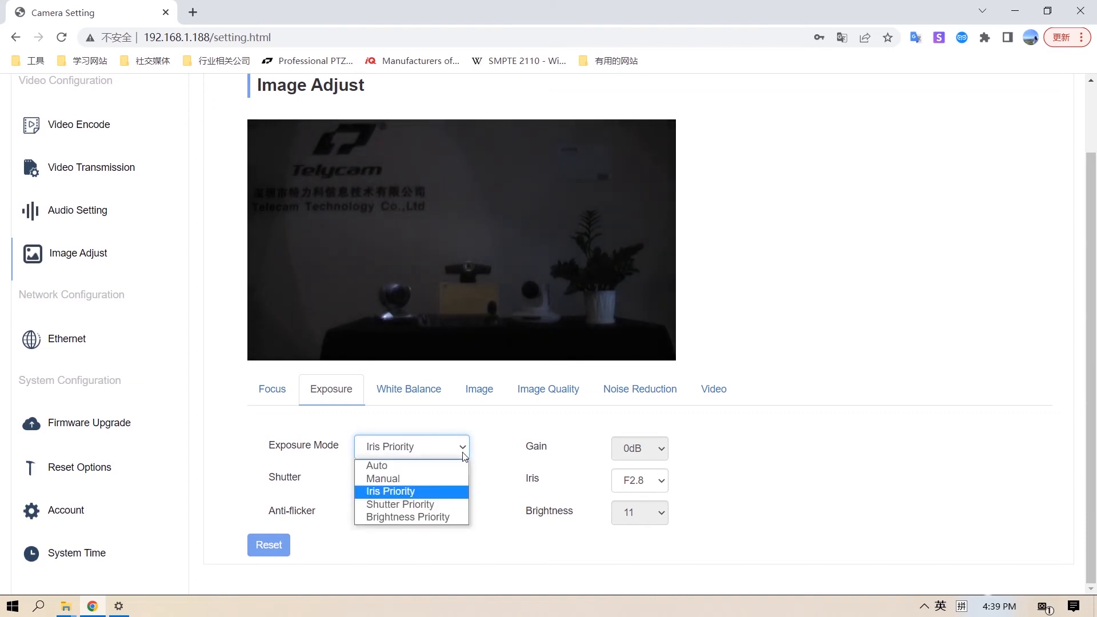
click(448, 500)
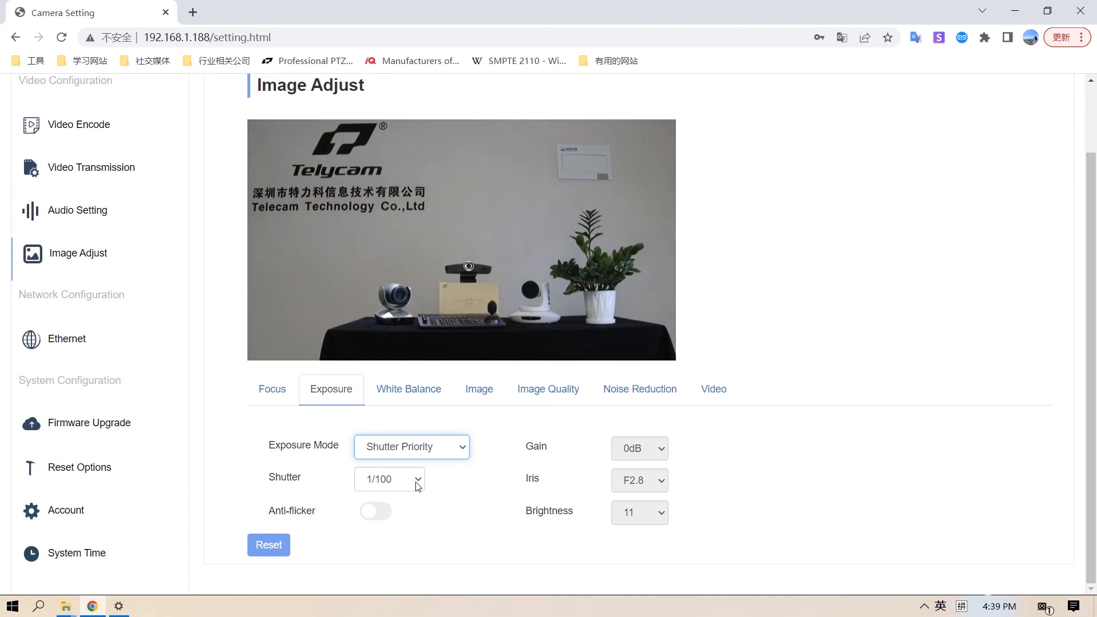
click(416, 481)
click(418, 483)
- Set the Exposure Mode to Brightness Priority with a Brightness of 27
click(457, 446)
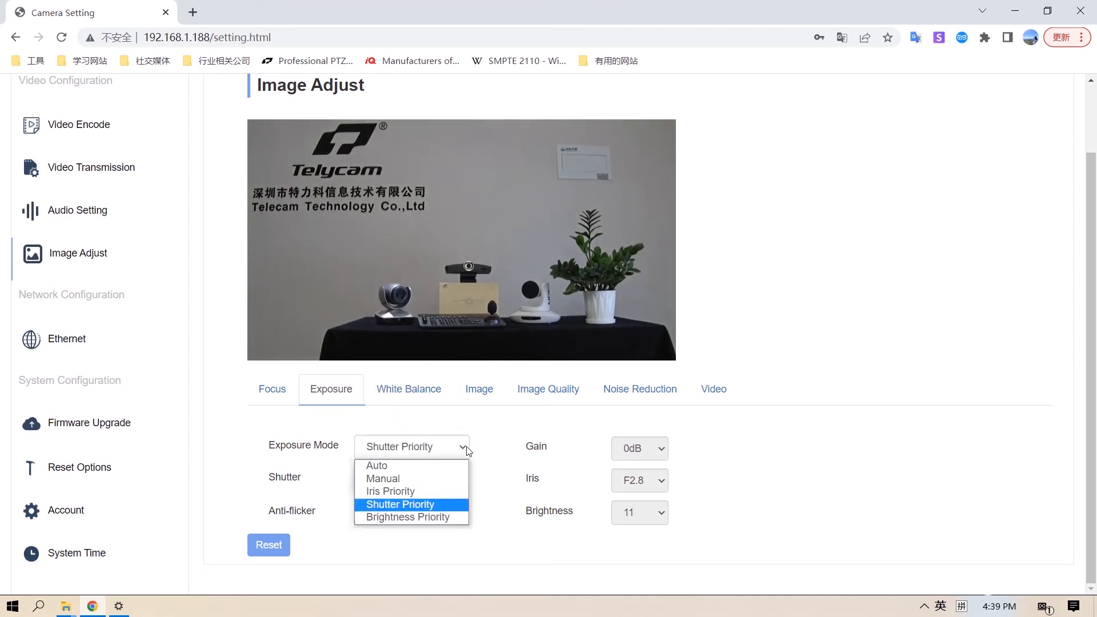
click(440, 517)
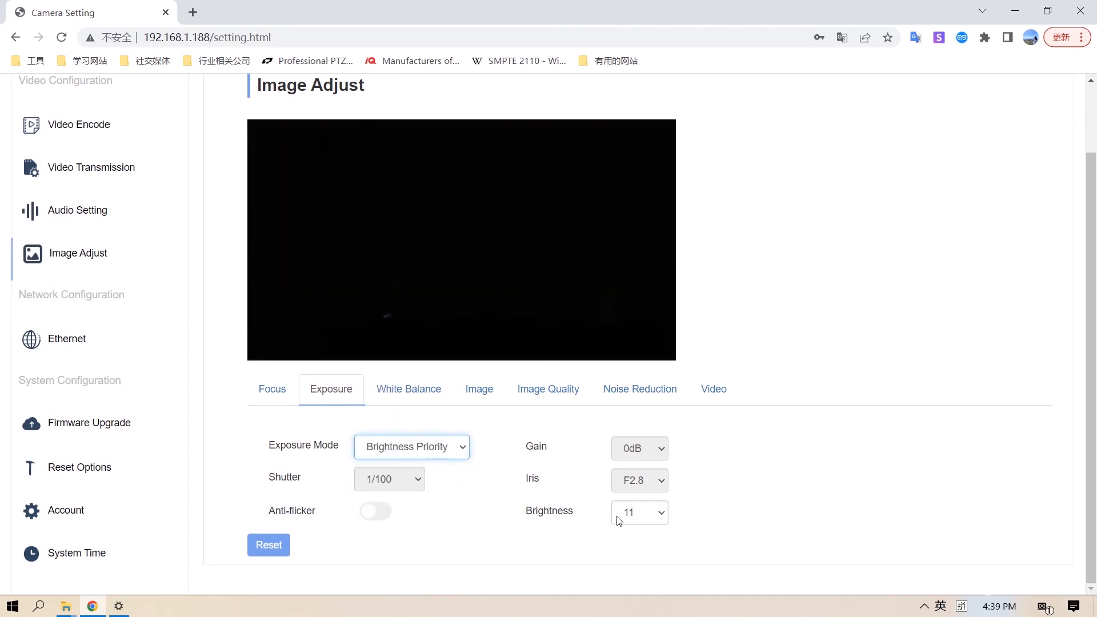
click(663, 514)
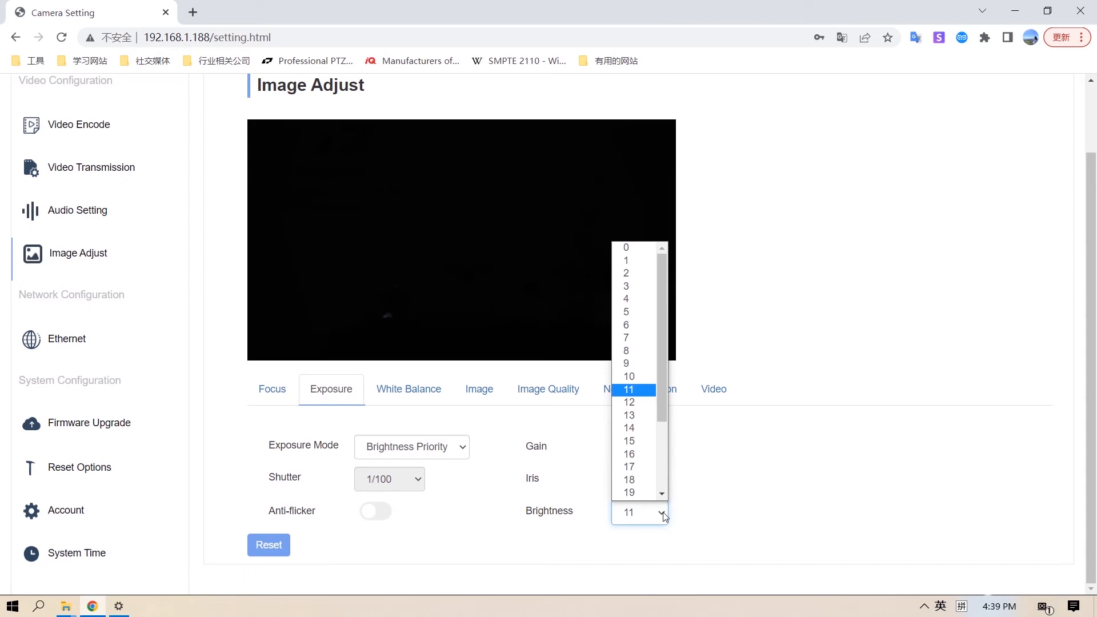
drag(663, 403, 658, 507)
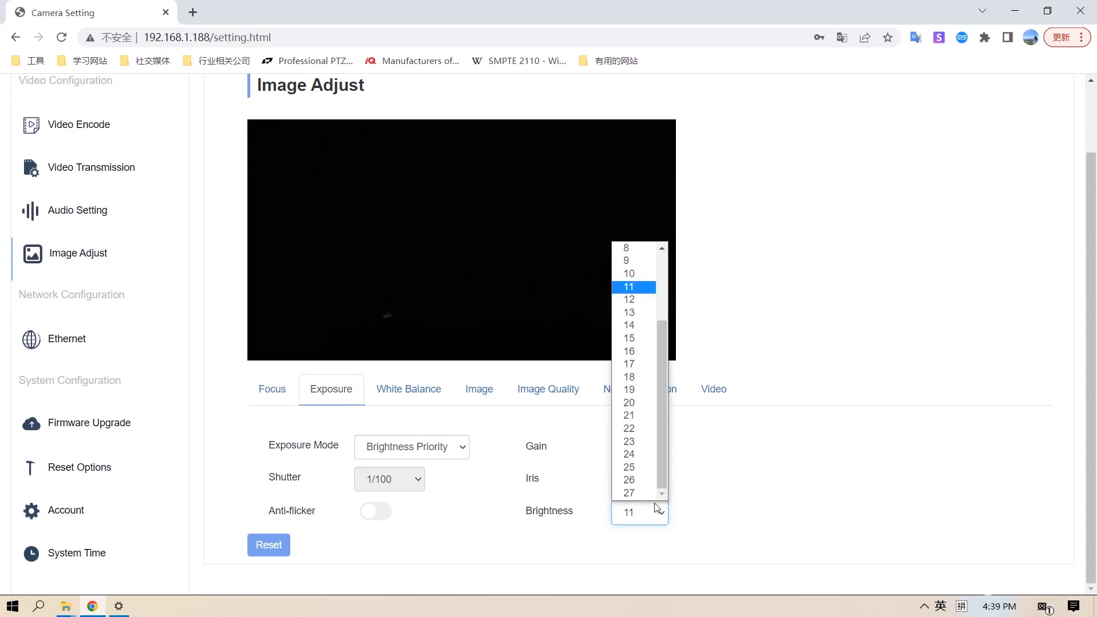
click(630, 493)
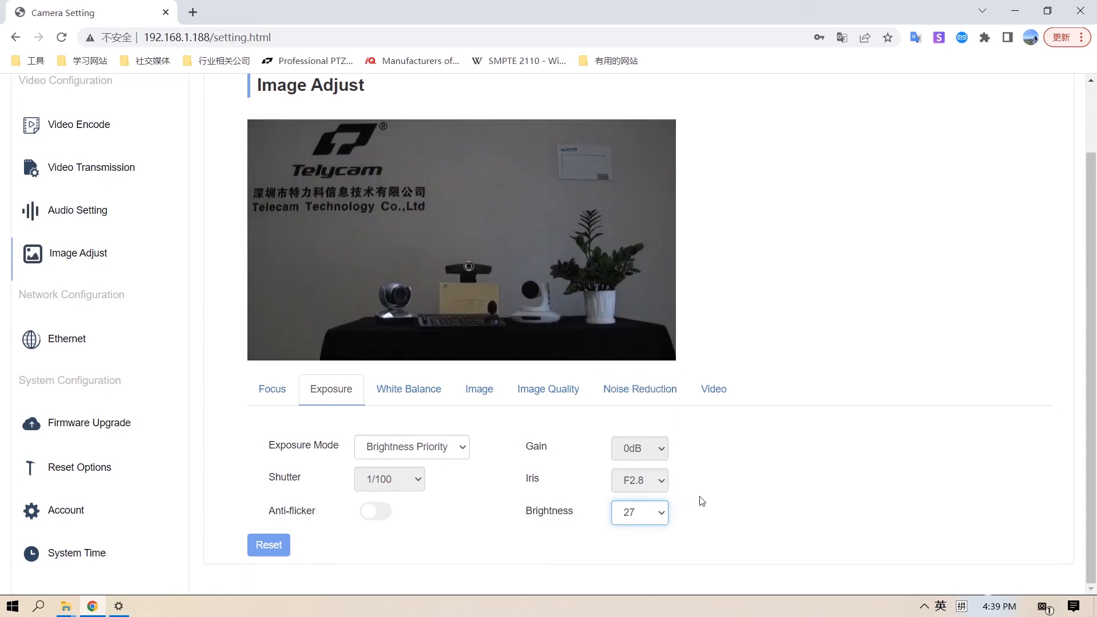
- Return the Exposure Mode to Auto and turn on Anti-flicker
click(460, 452)
click(449, 465)
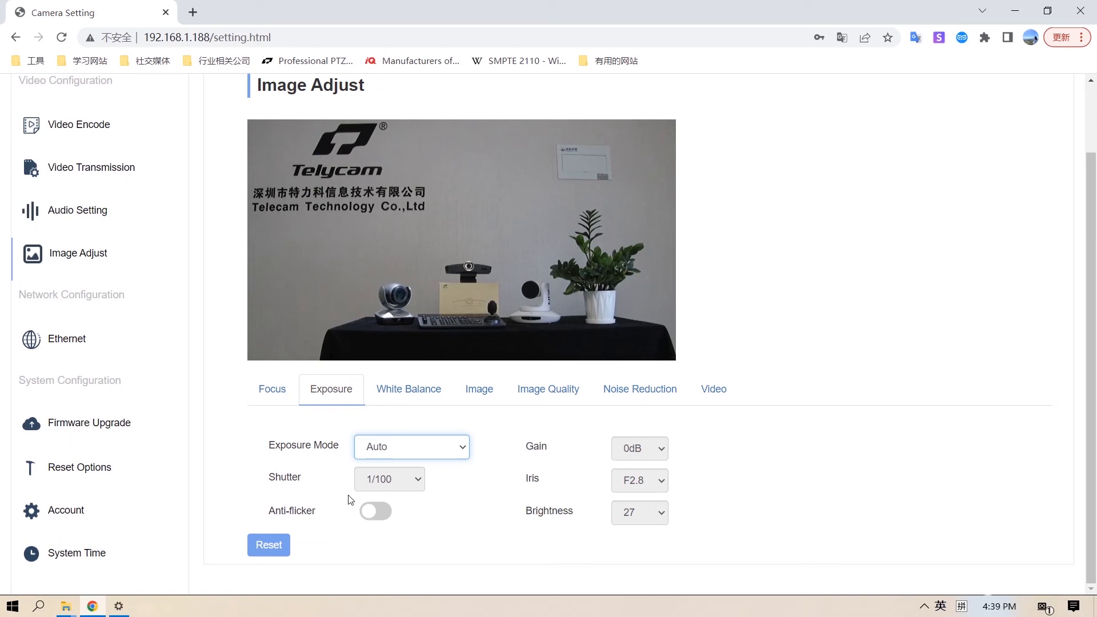
click(370, 517)
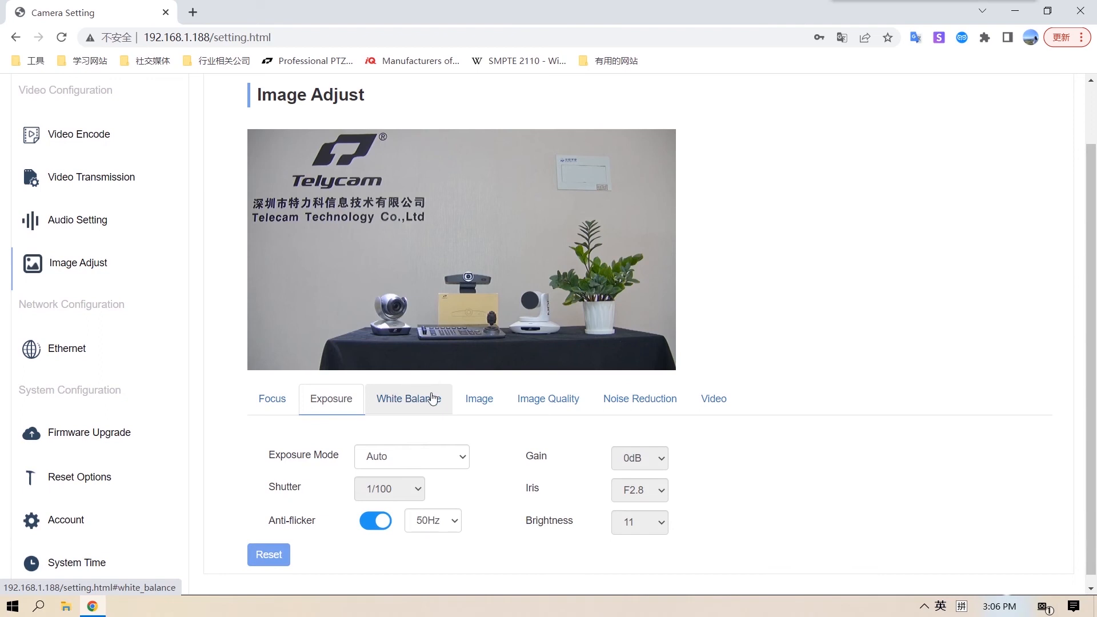
- Open the White Balance settings and review the available WB Mode options without changing the mode
click(433, 399)
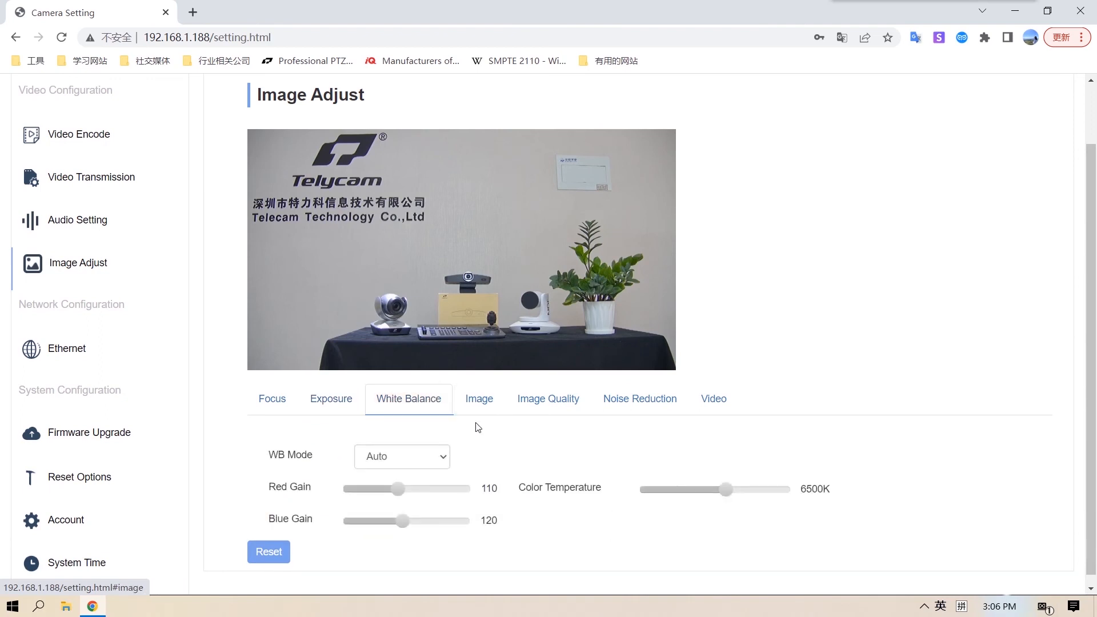
click(446, 461)
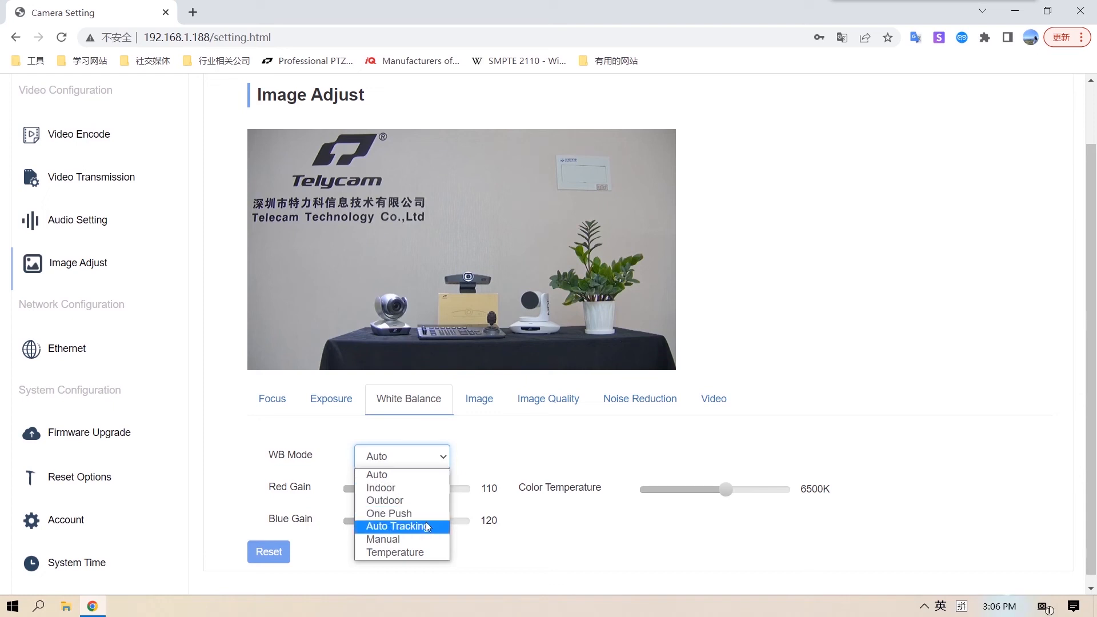
click(519, 448)
- Open the Image settings of Image Adjust and toggle Mirror and Flip on and back off
click(486, 414)
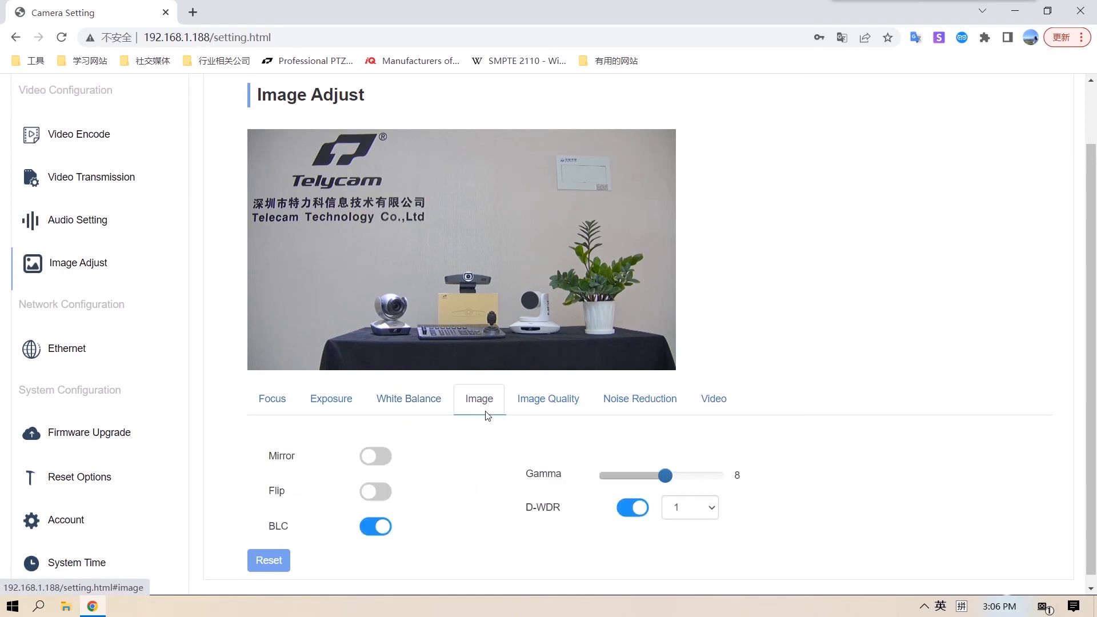
click(376, 463)
click(376, 461)
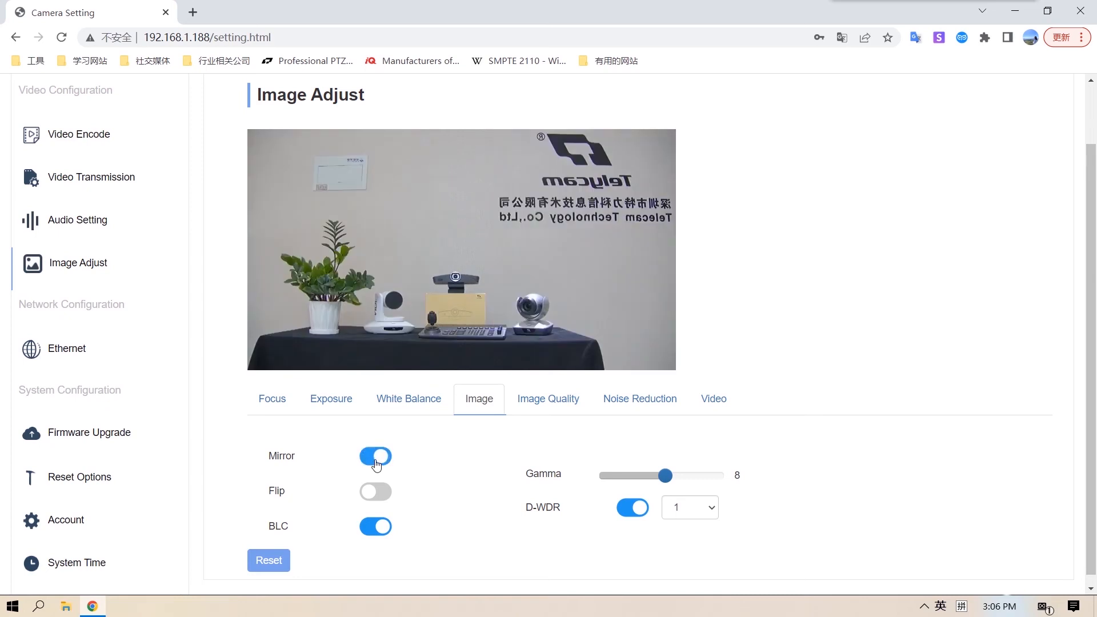
click(372, 492)
click(373, 492)
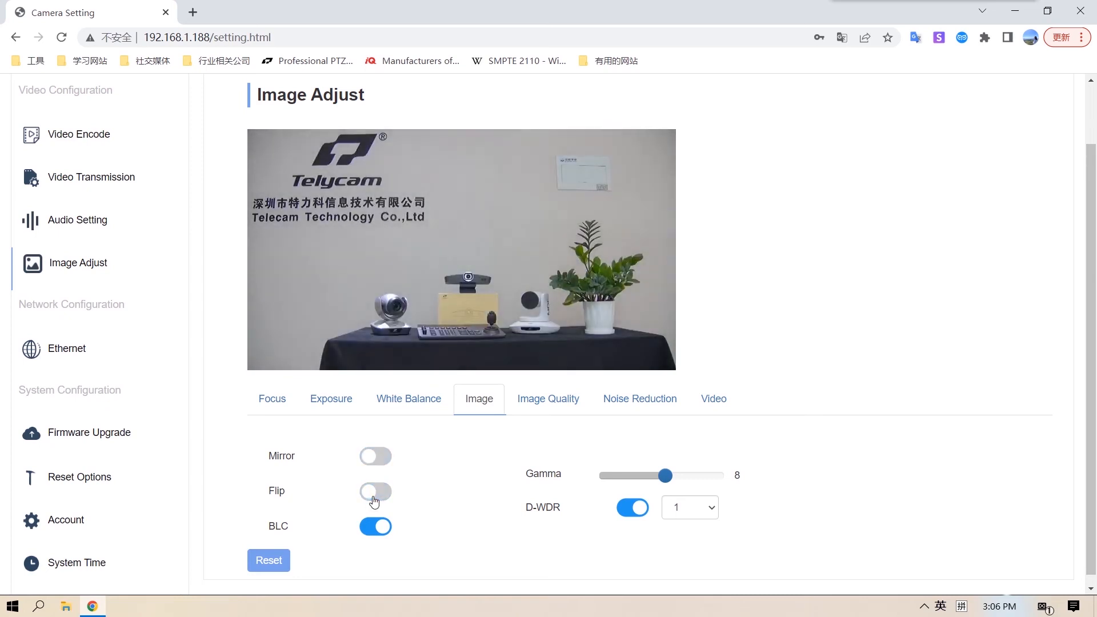
click(637, 508)
- Open the Image Quality settings and raise the Contrast to 5
click(536, 407)
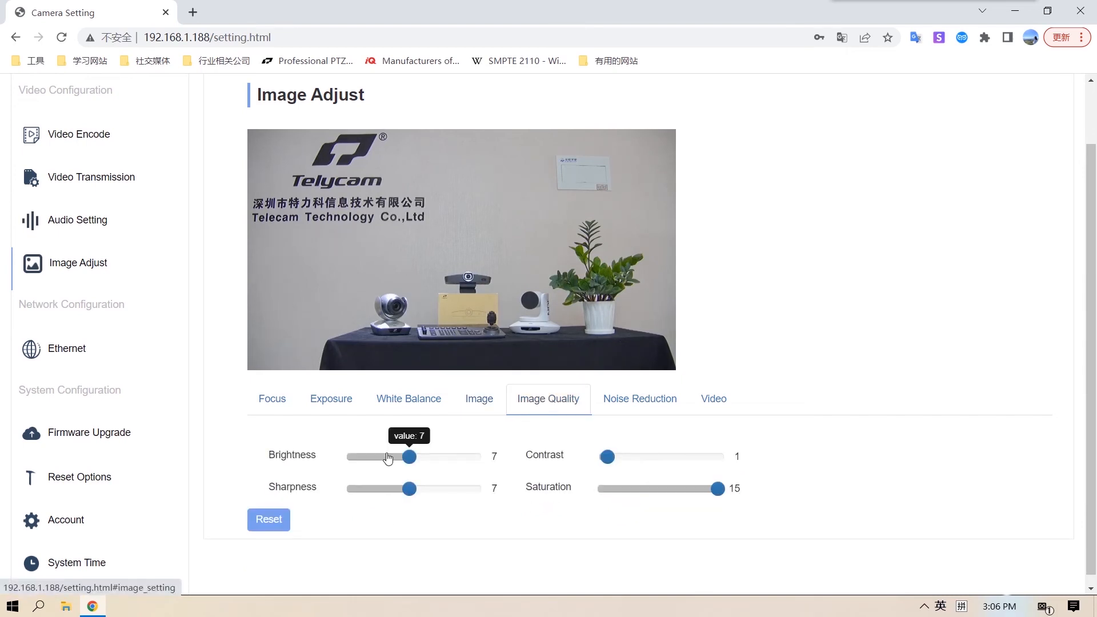
mouse_move(410, 459)
mouse_down()
mouse_move(391, 461)
mouse_move(412, 461)
mouse_up()
click(412, 464)
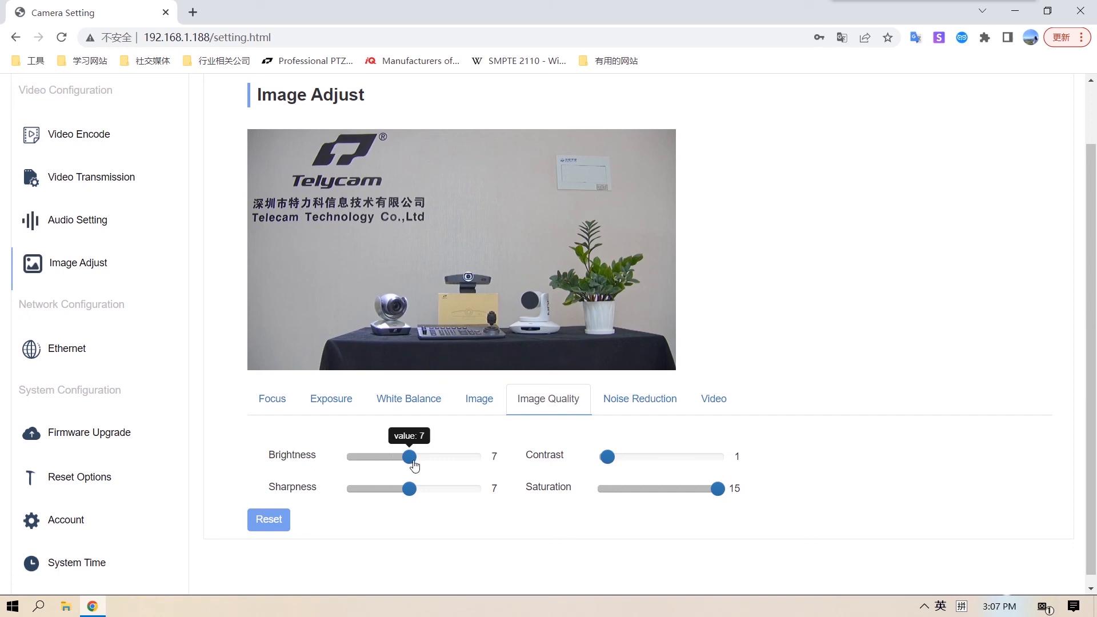
drag(611, 457, 639, 465)
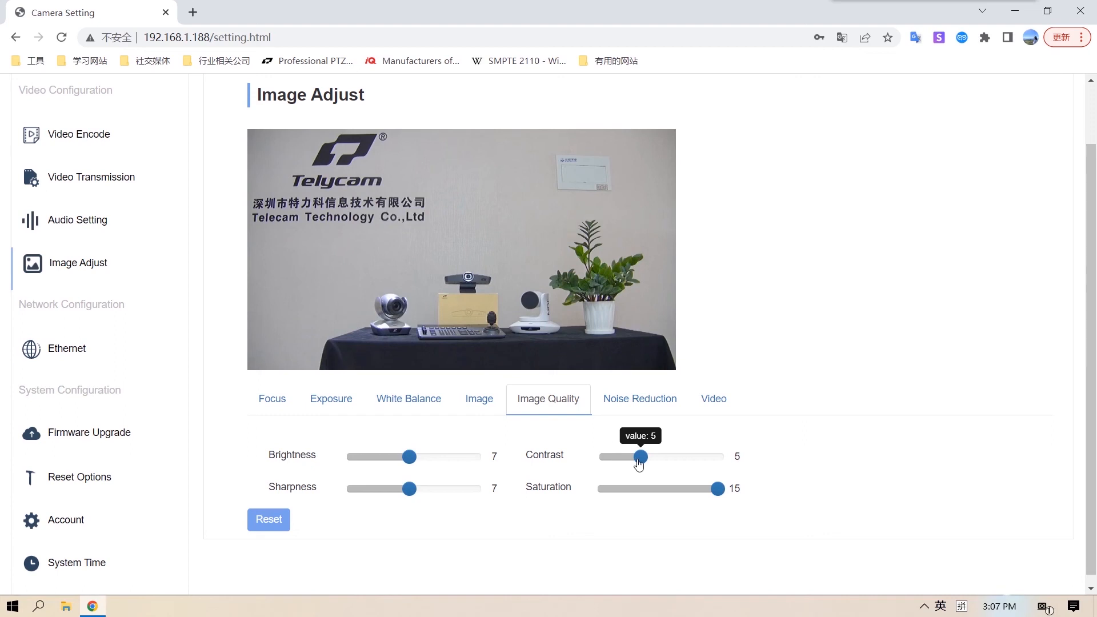
- Open the Noise Reduction settings and review the available 3D Noise Reduction levels
click(665, 407)
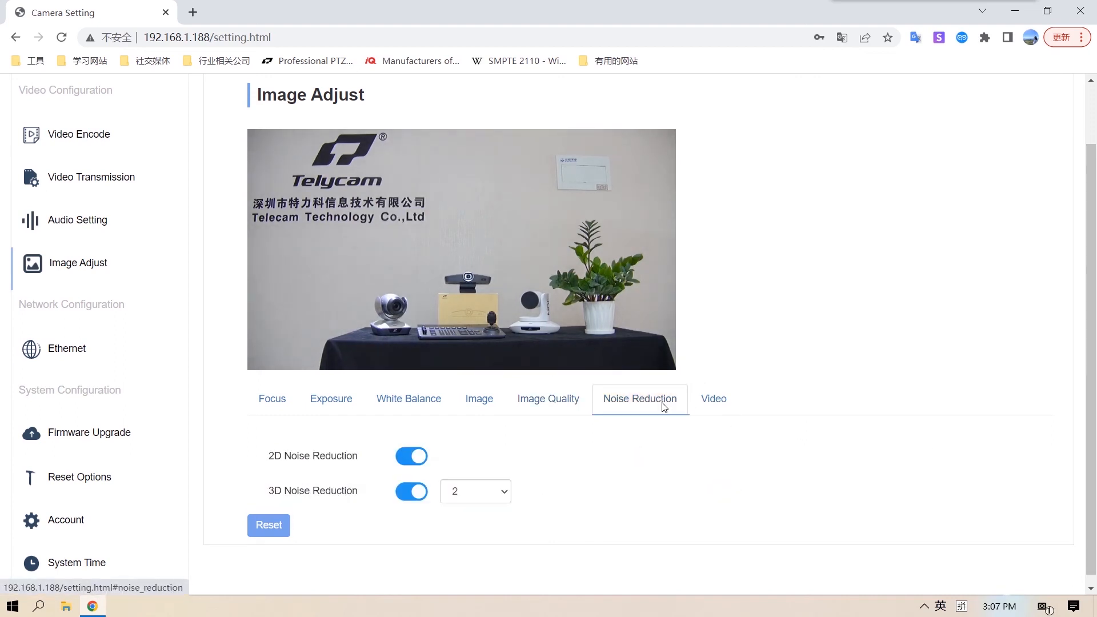
click(506, 497)
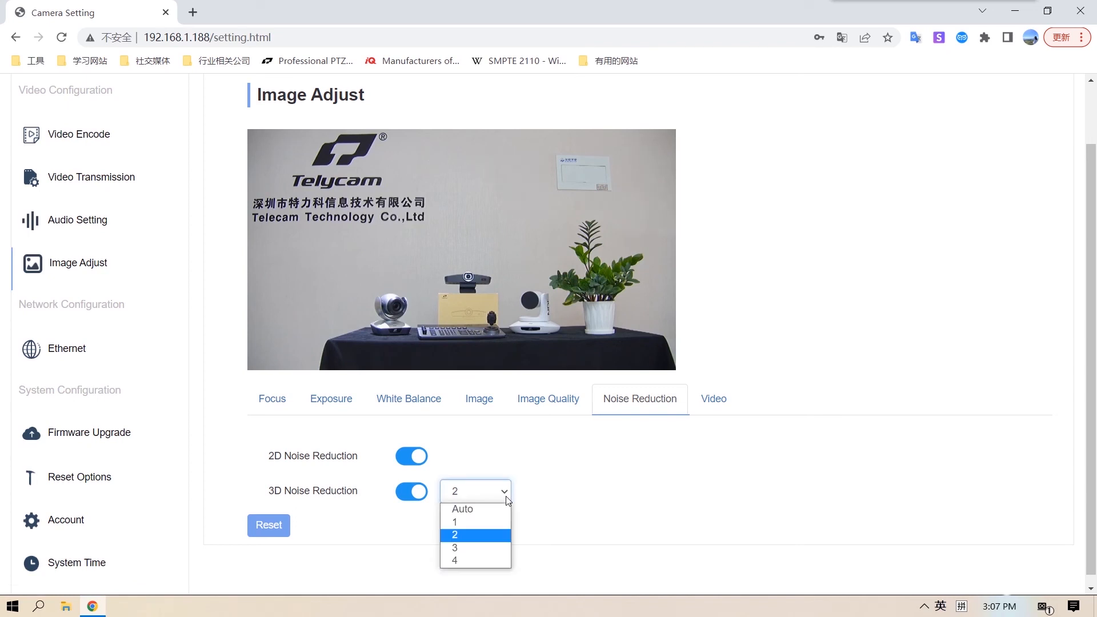
click(506, 495)
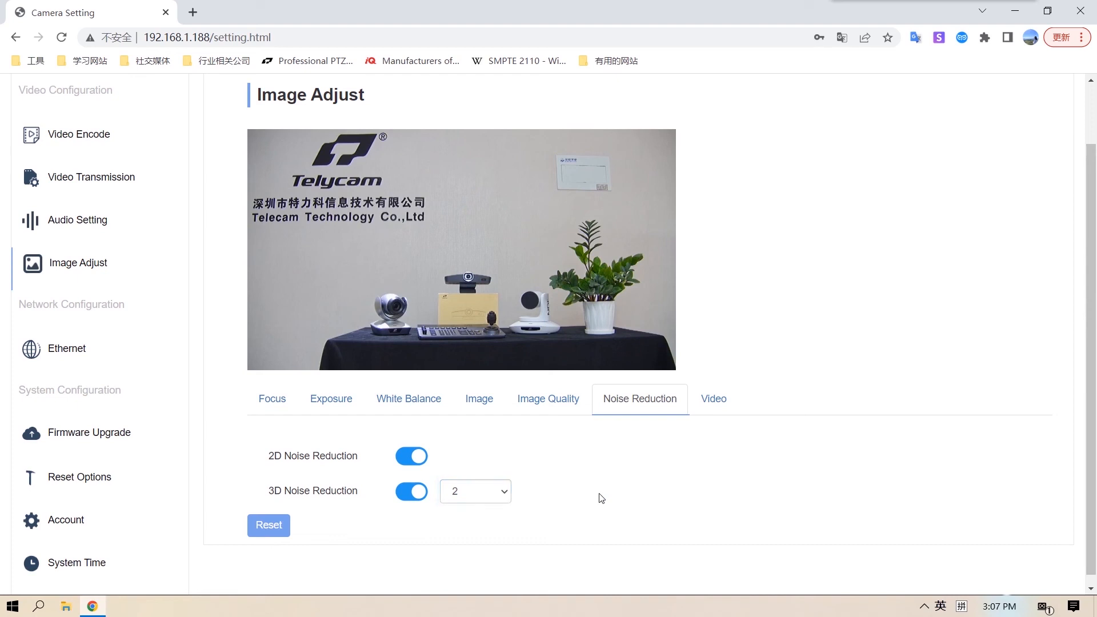
- Open the Video settings of Image Adjust and review the Digital Output resolution and frame rate options
click(735, 395)
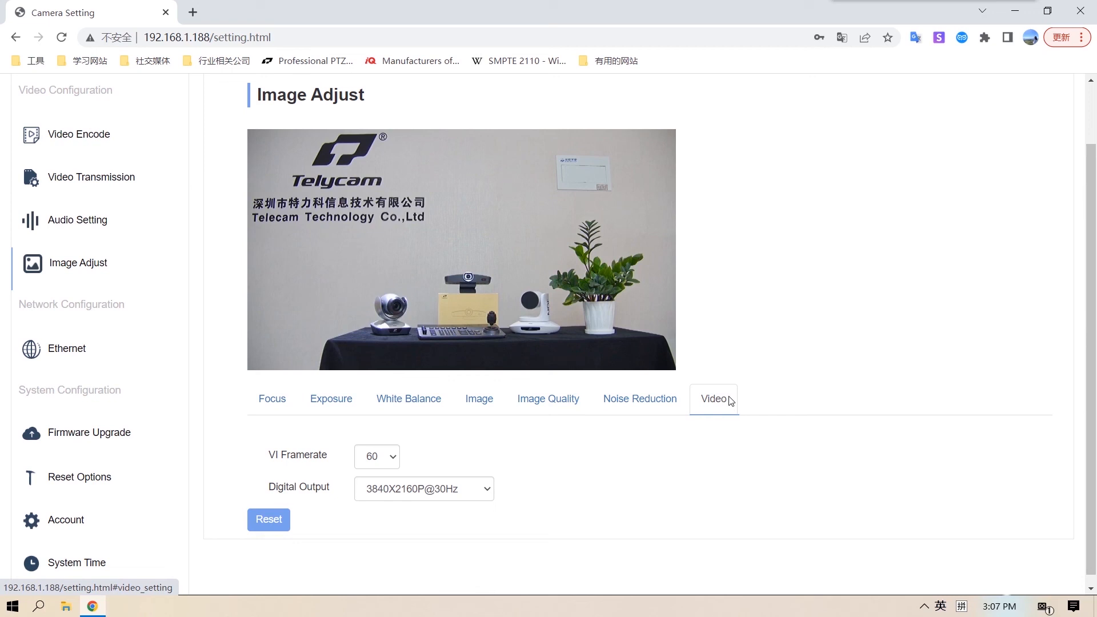
click(486, 488)
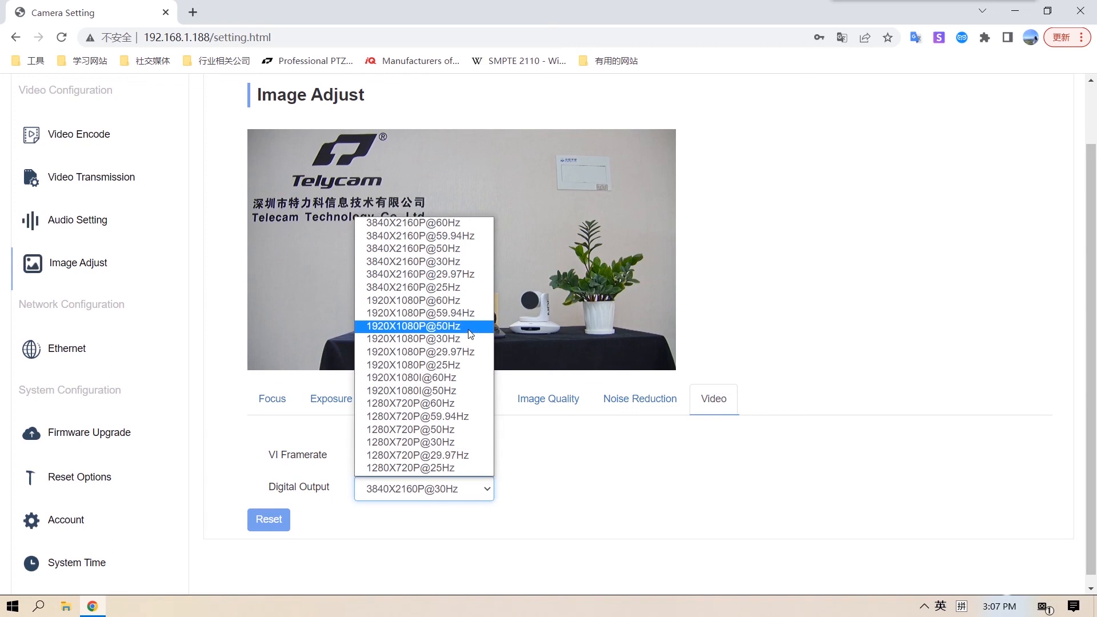
click(597, 517)
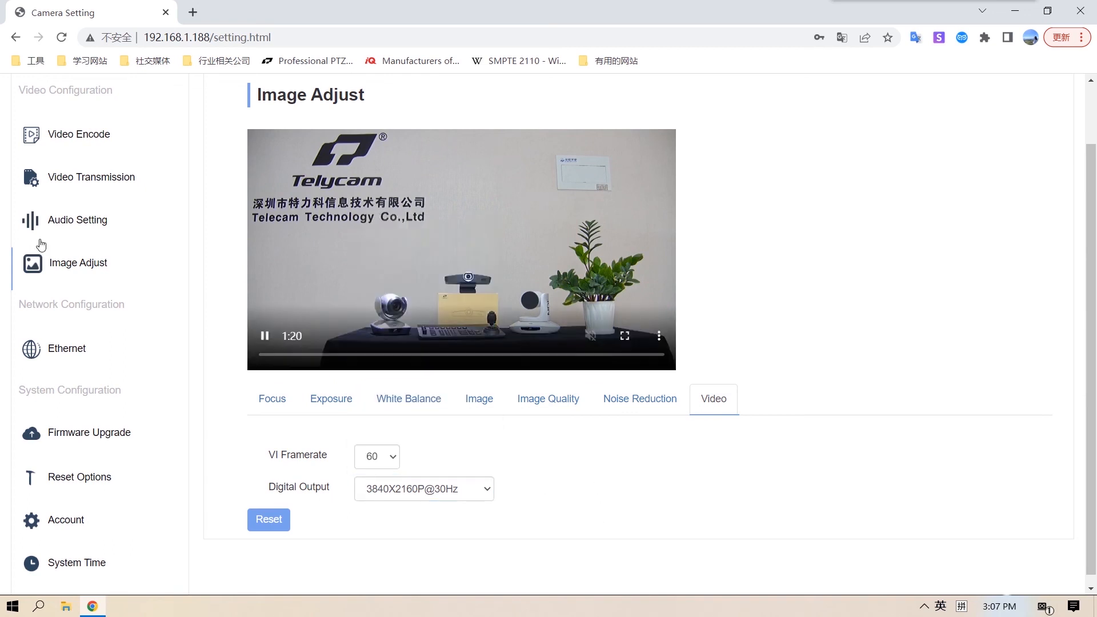
- Review the Ethernet network settings and the version information on the Firmware Upgrade page
click(96, 347)
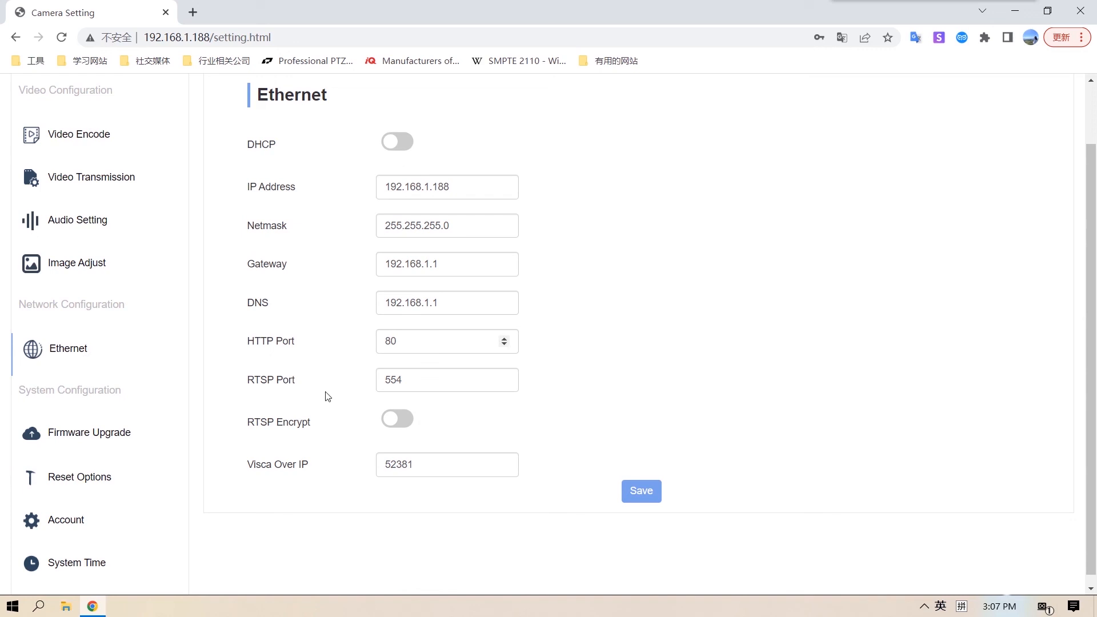
click(91, 434)
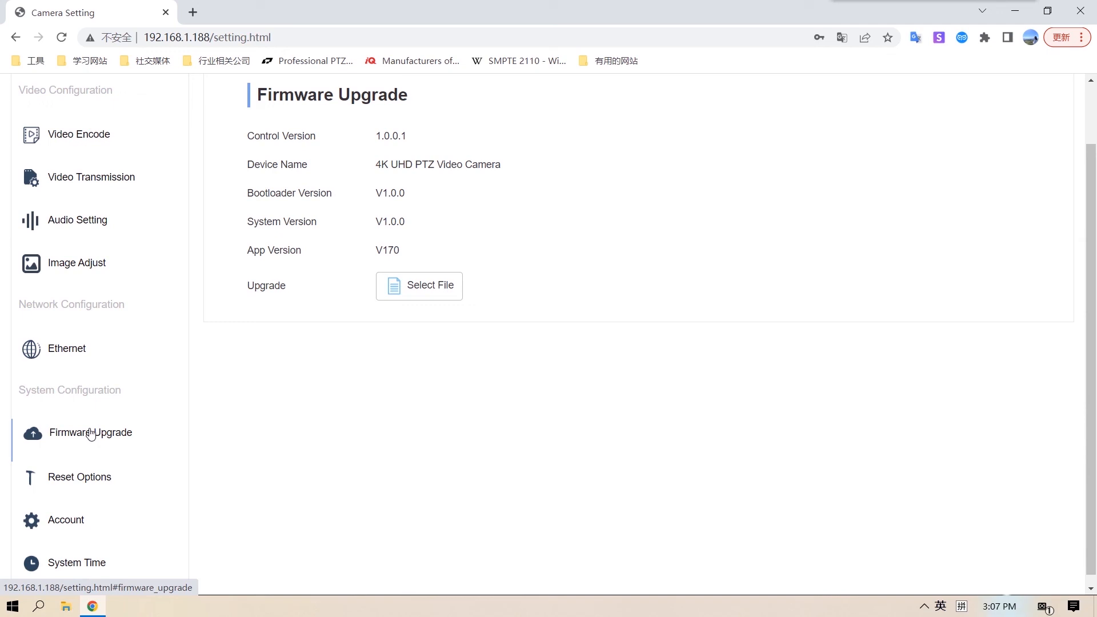
click(91, 433)
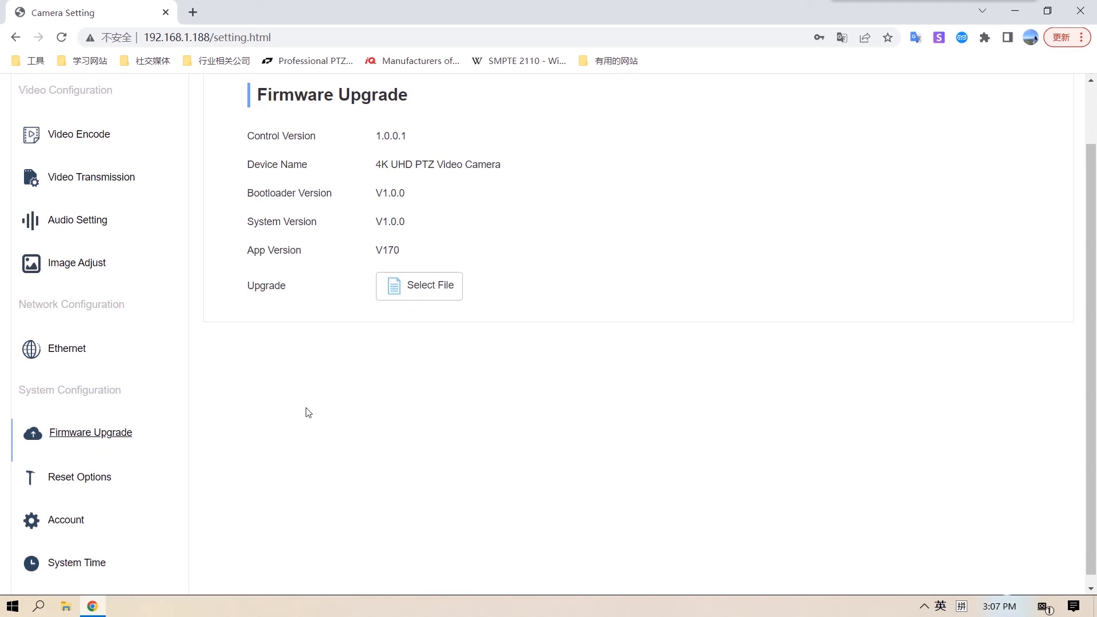
- Review the Reset Options, System Time and Account settings pages
click(89, 481)
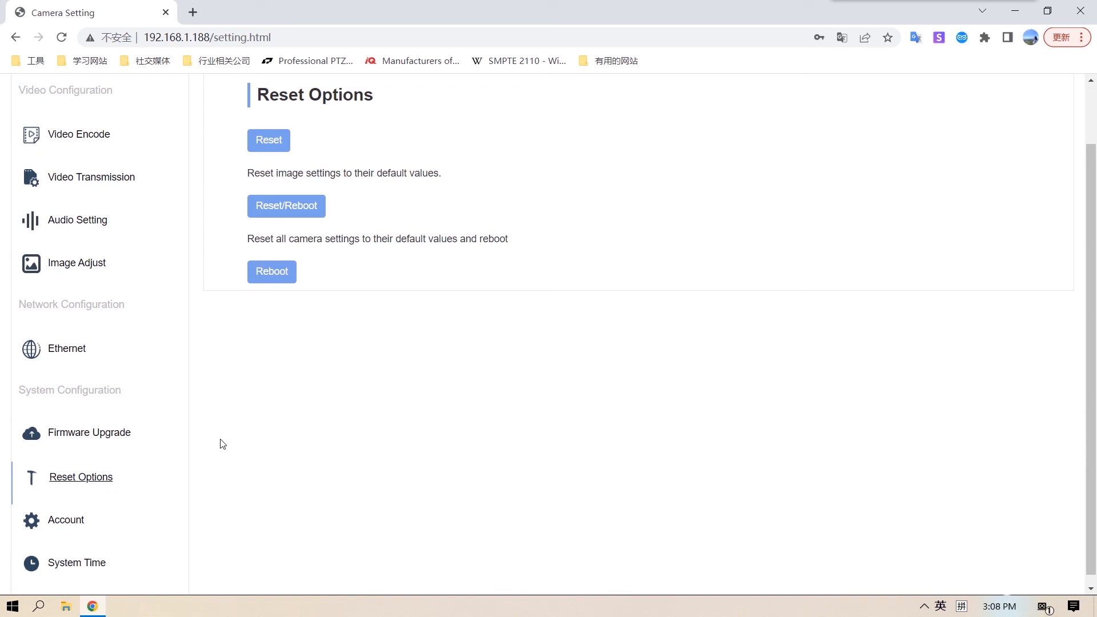
click(68, 520)
click(96, 562)
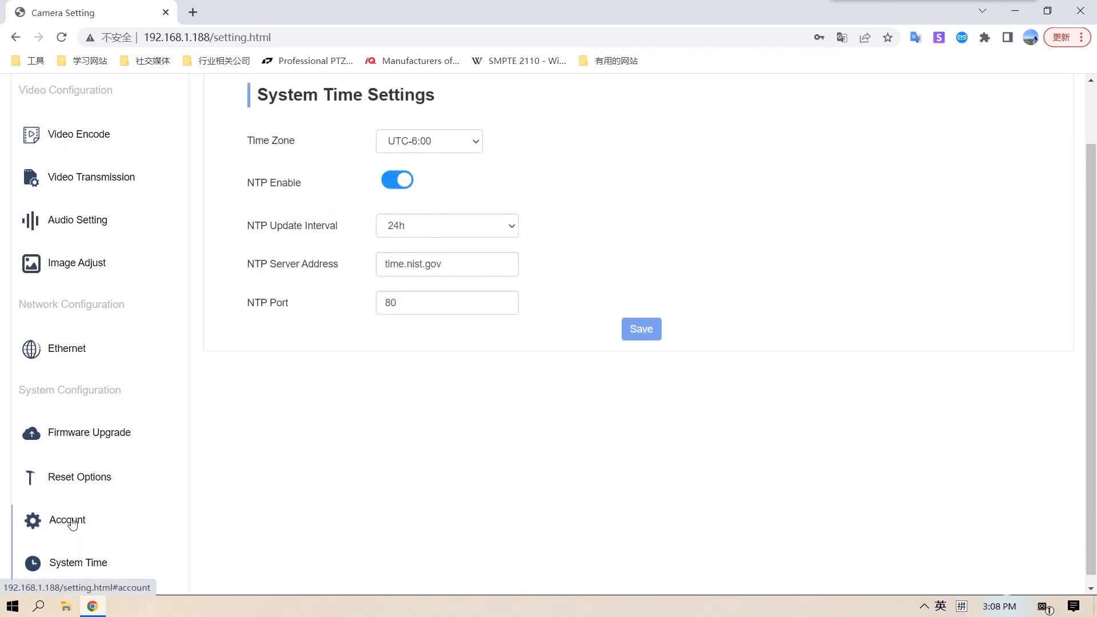
click(72, 524)
scroll(216, 461, up, 1)
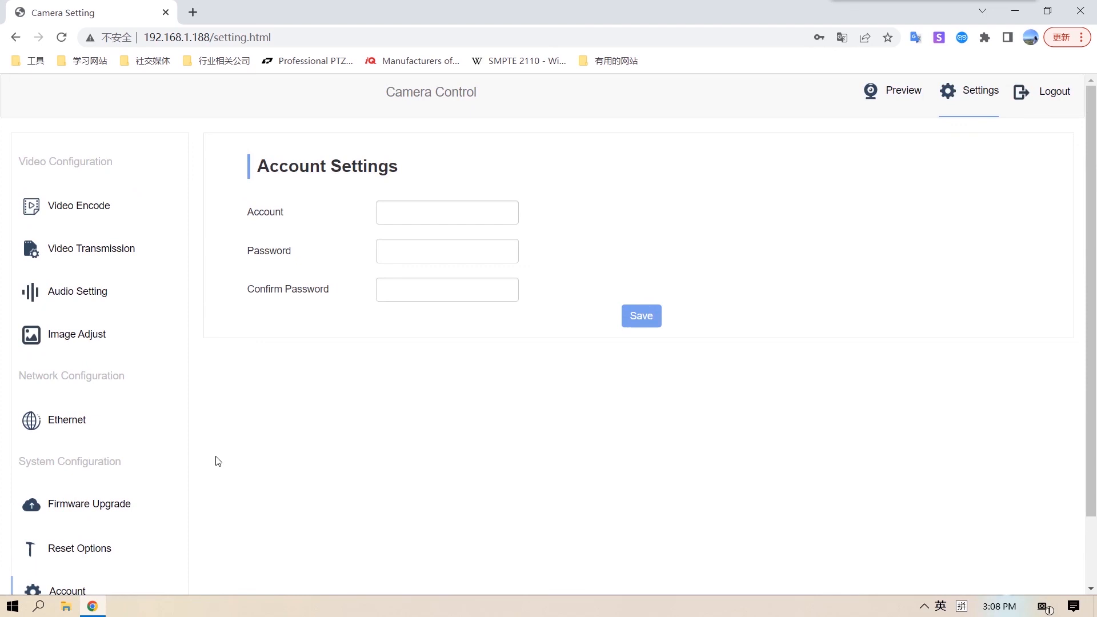